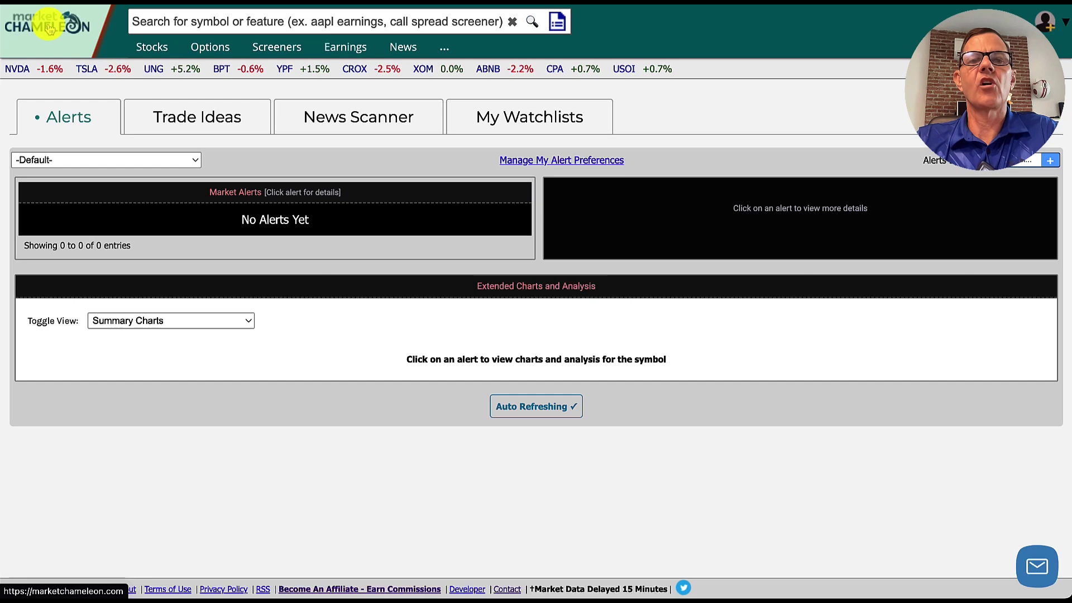
Open the stock screener and filter for stocks with market cap Over $1 Billion and options listed set to Has Options.
{"action": "left_click", "coordinate": [282, 50]}
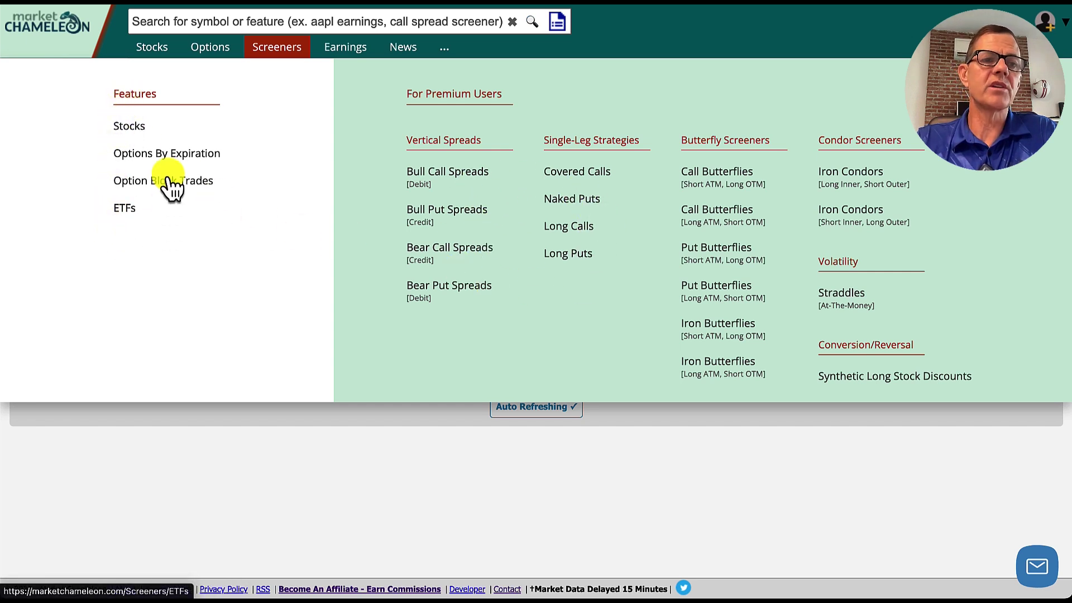
{"action": "left_click", "coordinate": [129, 127]}
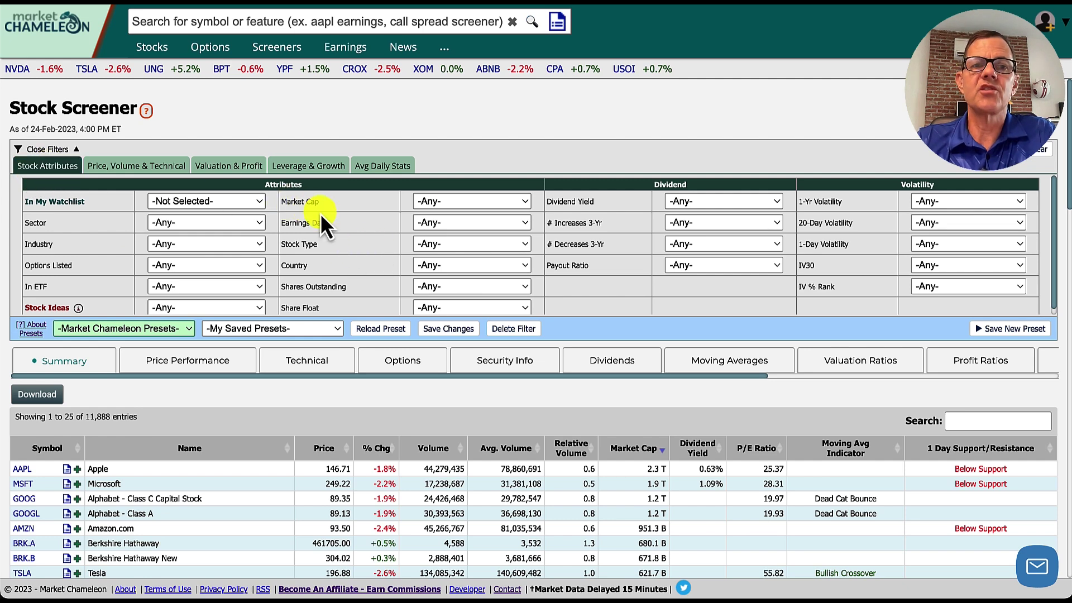
{"action": "left_click", "coordinate": [464, 202]}
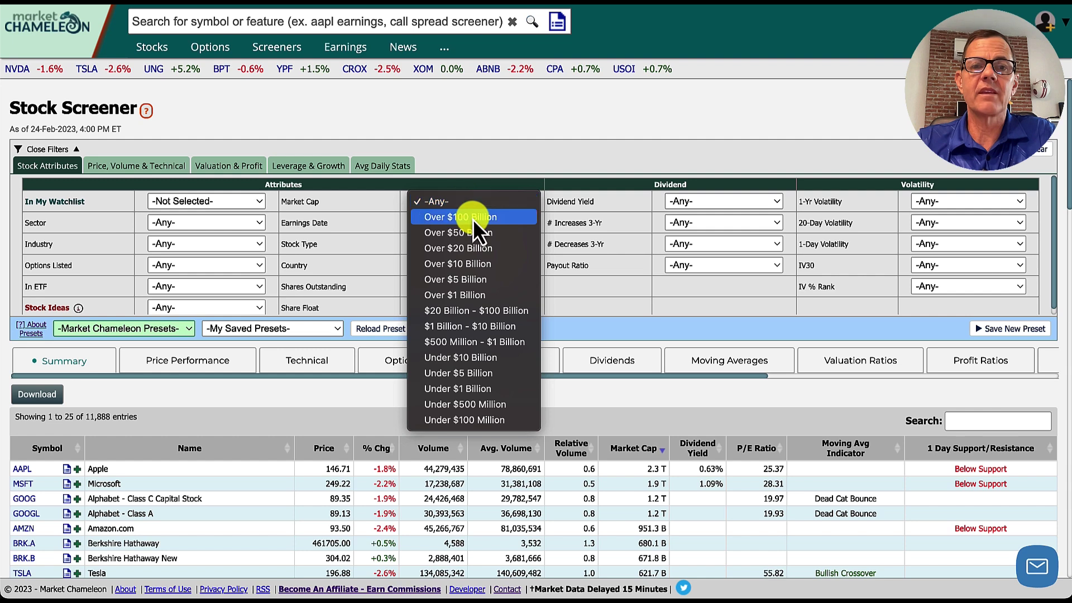
{"action": "left_click", "coordinate": [466, 295]}
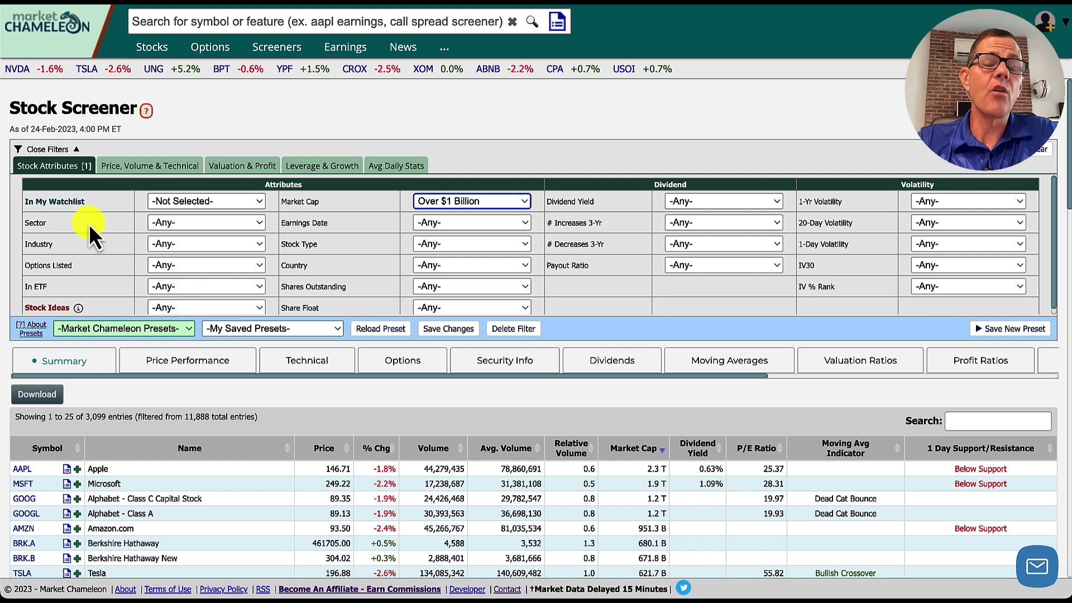
{"action": "left_click", "coordinate": [174, 266]}
{"action": "left_click", "coordinate": [175, 280]}
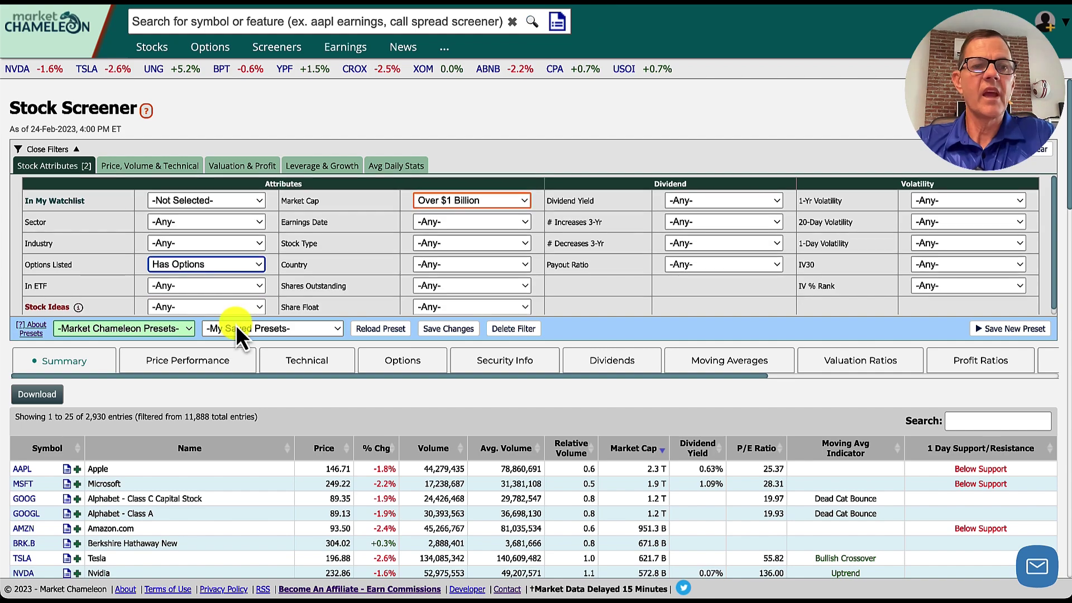
Filter the screener for a stock price Above 5 and a 3-month percent change of Any Positive.
{"action": "scroll", "coordinate": [237, 327], "scroll_direction": "down", "scroll_amount": 3}
{"action": "scroll", "coordinate": [236, 327], "scroll_direction": "down", "scroll_amount": 1}
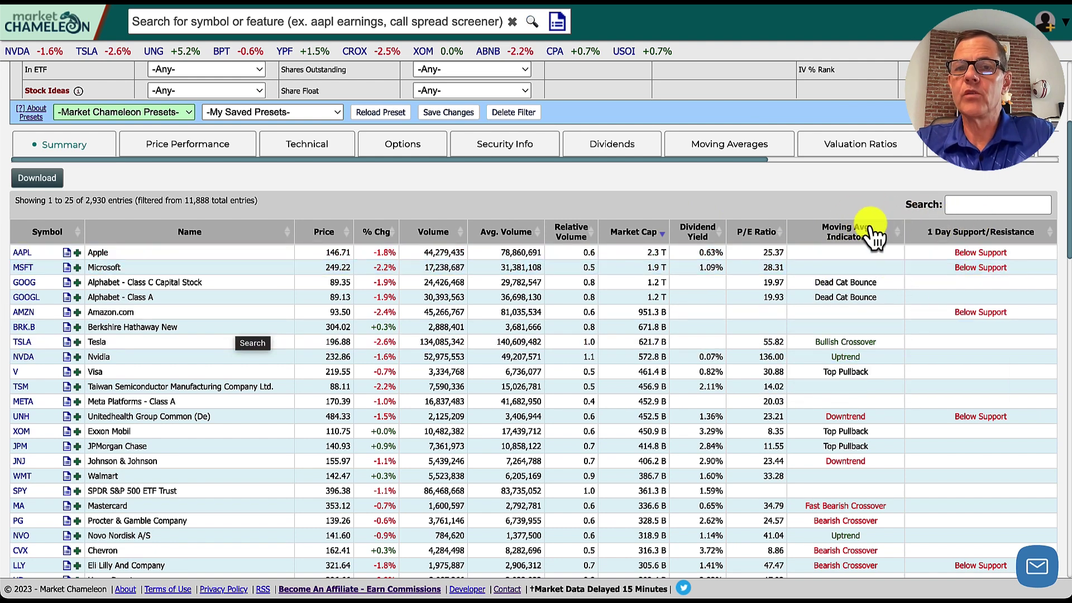
{"action": "mouse_move", "coordinate": [843, 353]}
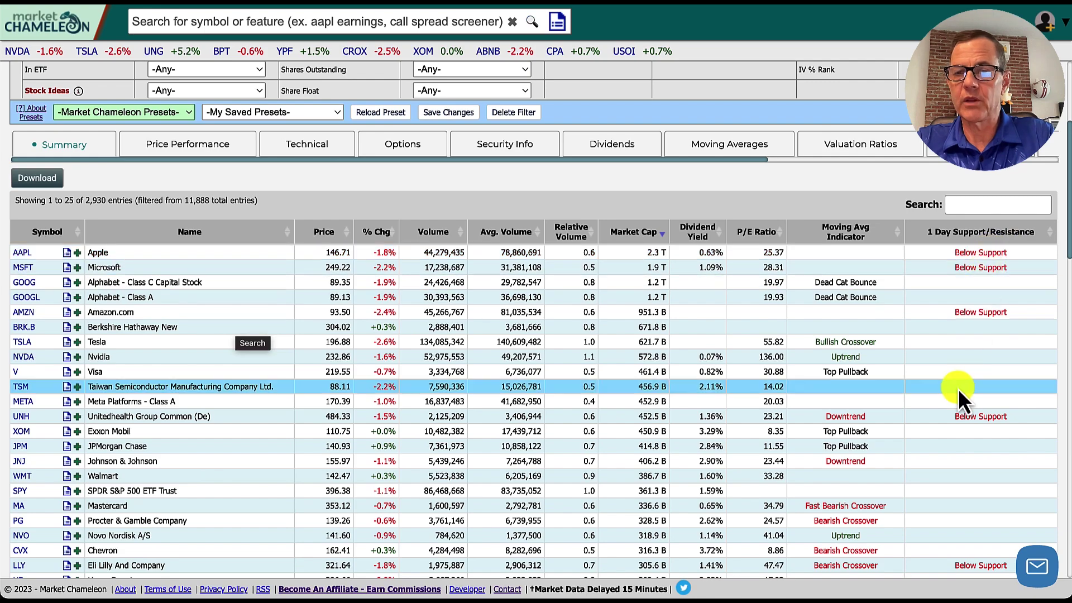
{"action": "scroll", "coordinate": [957, 389], "scroll_direction": "down", "scroll_amount": 3}
{"action": "scroll", "coordinate": [958, 388], "scroll_direction": "up", "scroll_amount": 7}
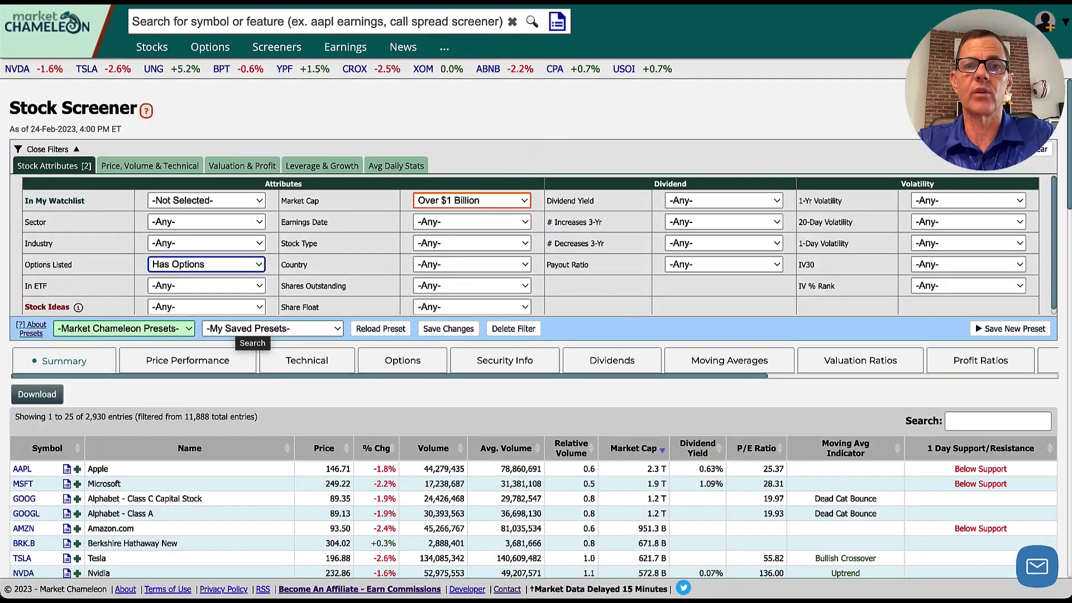
{"action": "left_click", "coordinate": [130, 167]}
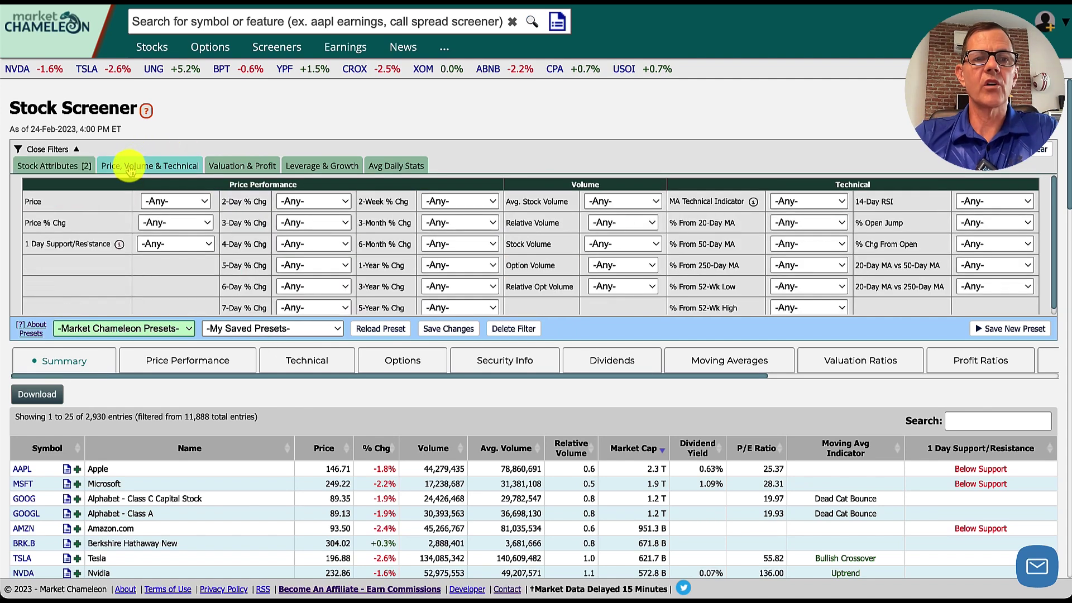
{"action": "left_click", "coordinate": [163, 201]}
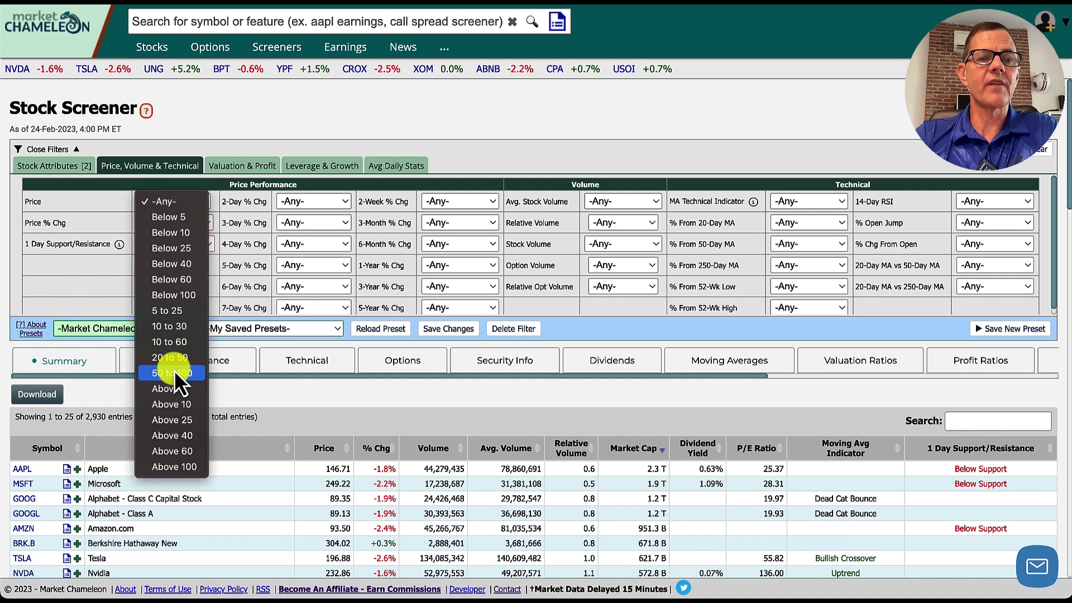
{"action": "left_click", "coordinate": [165, 389]}
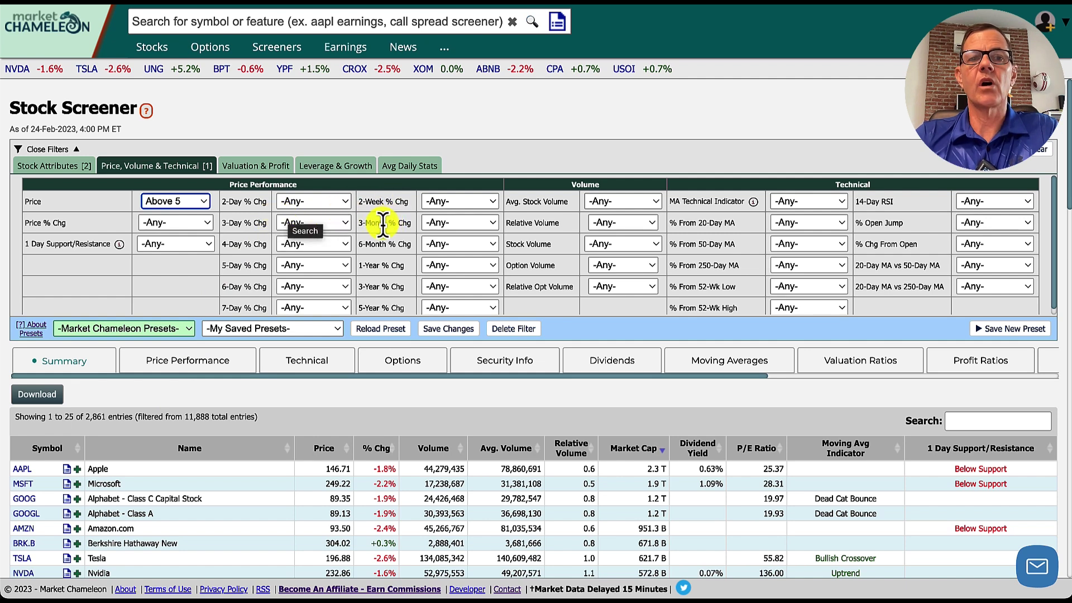
{"action": "left_click", "coordinate": [450, 223]}
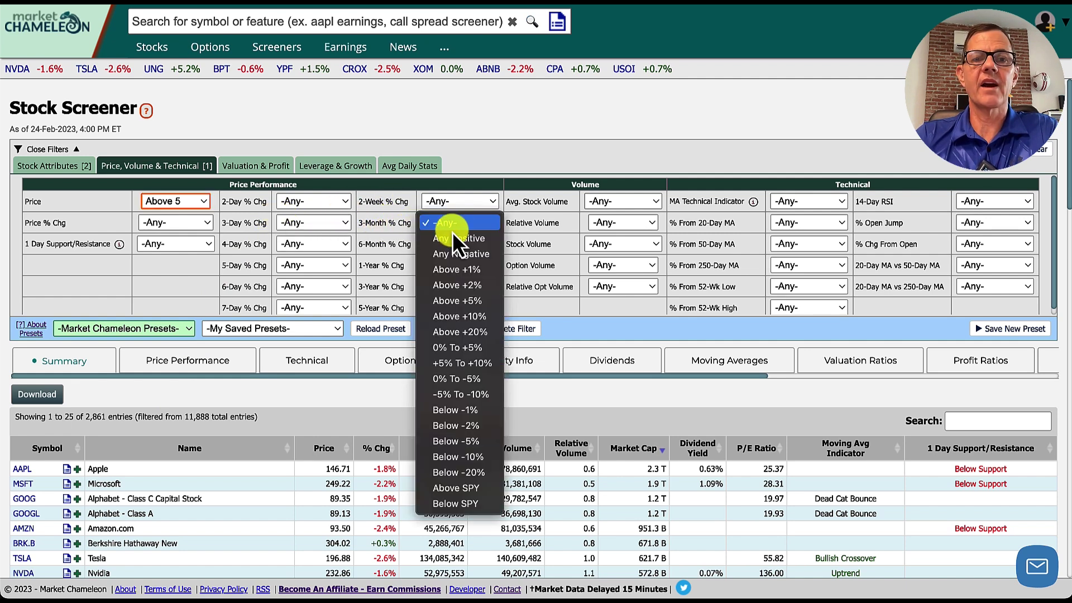
{"action": "left_click", "coordinate": [453, 238]}
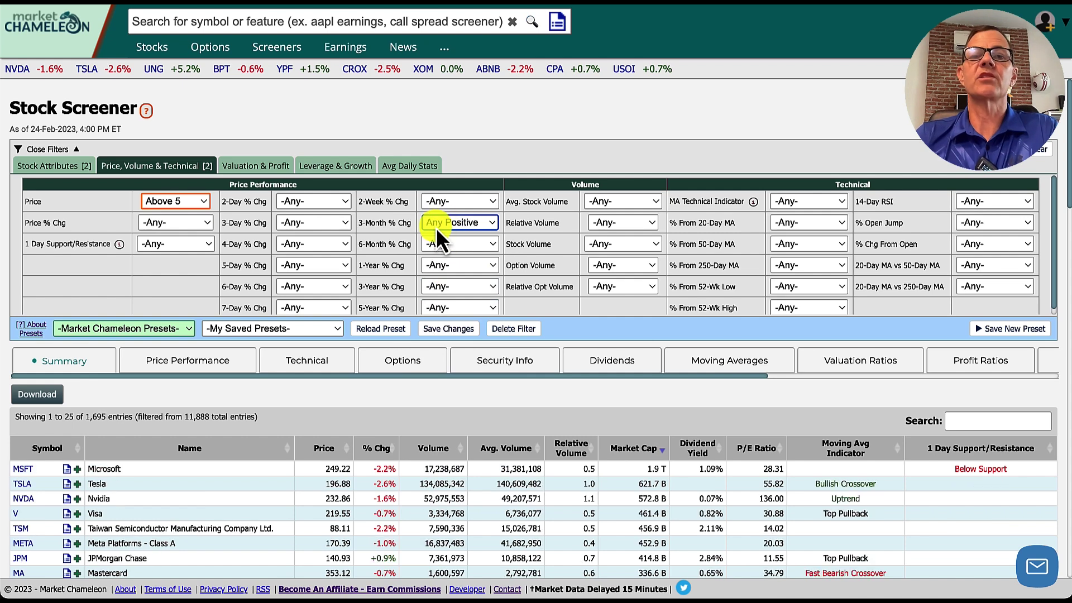
Set the average stock volume filter to Over 1 Million and the option volume filter to Above 1K.
{"action": "left_click", "coordinate": [615, 200]}
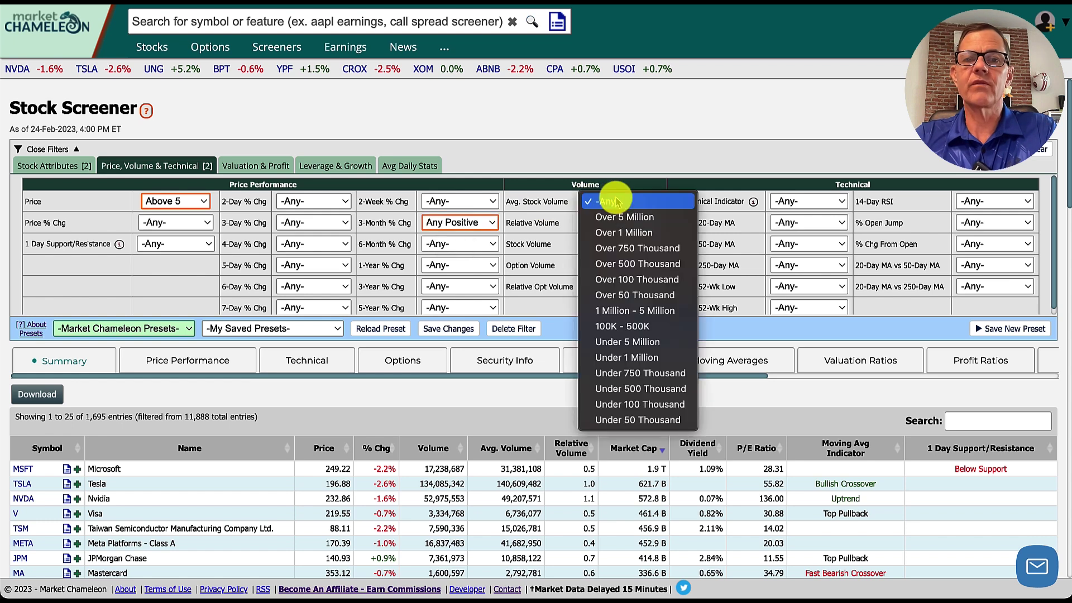
{"action": "left_click", "coordinate": [637, 232]}
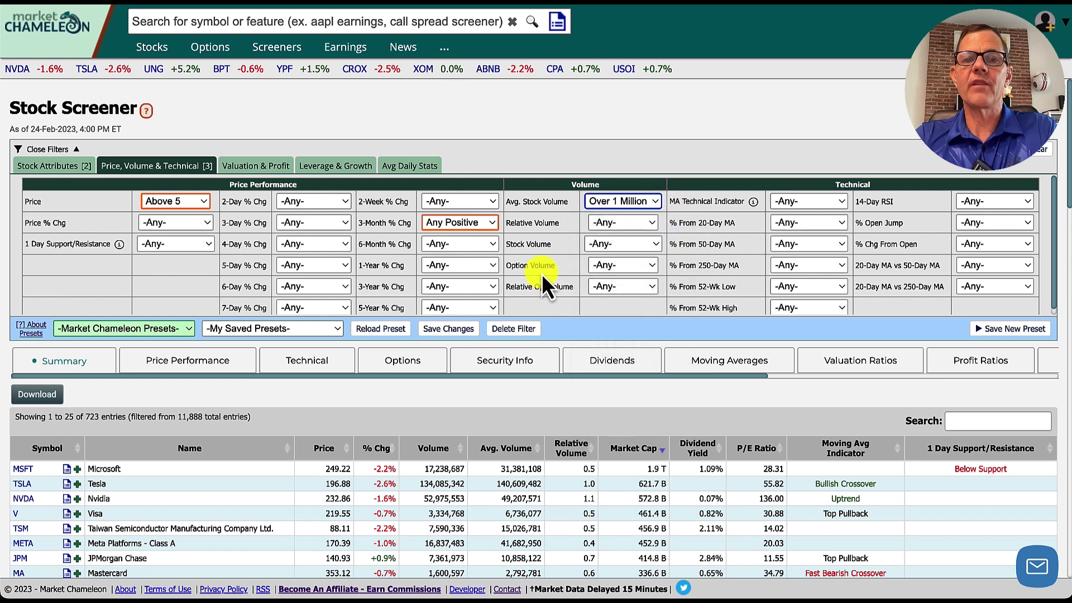
{"action": "left_click", "coordinate": [628, 272]}
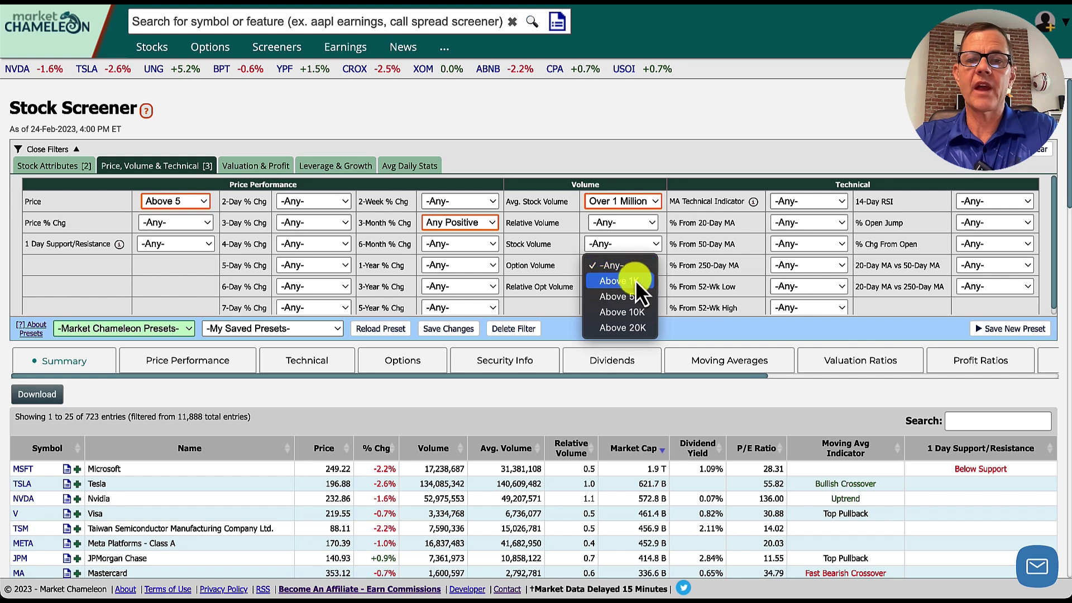
{"action": "left_click", "coordinate": [620, 281]}
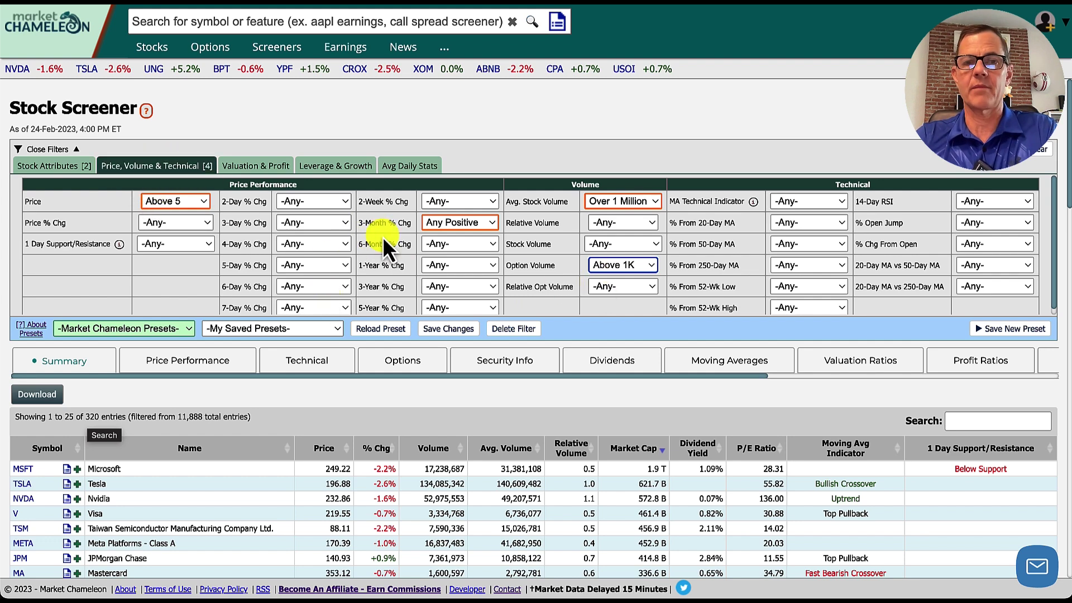
{"action": "left_click", "coordinate": [85, 423]}
{"action": "left_click_drag", "start_coordinate": [103, 423], "coordinate": [105, 423]}
{"action": "left_click", "coordinate": [85, 420]}
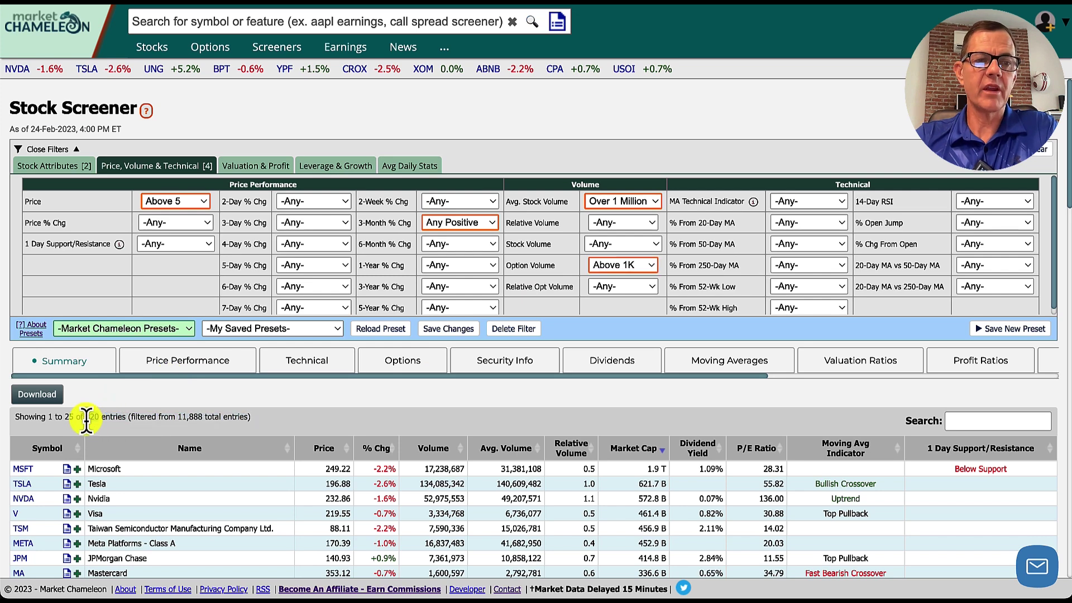
{"action": "double_click", "coordinate": [87, 418]}
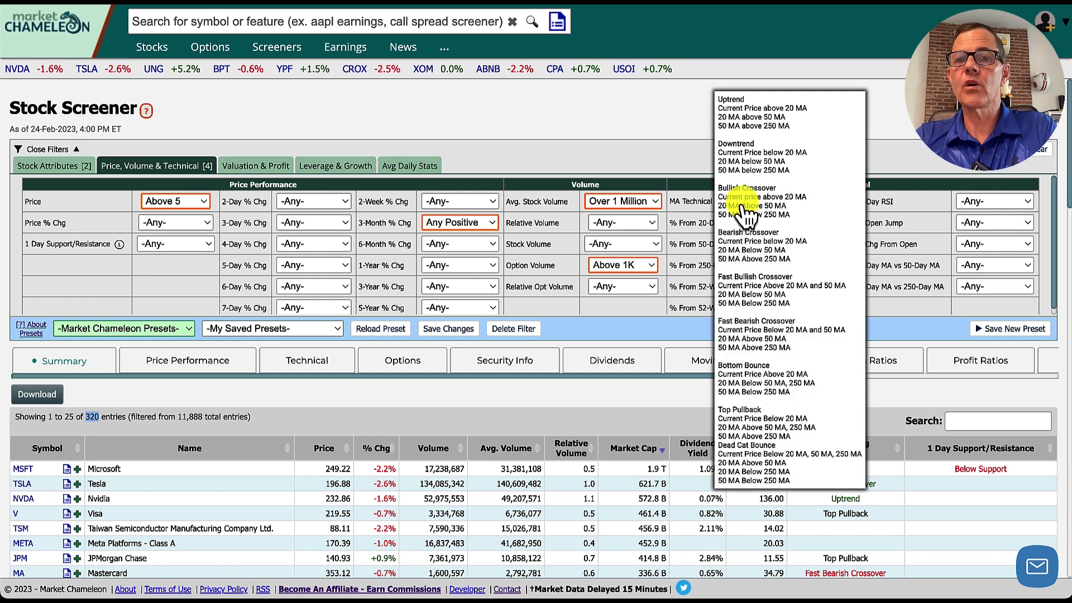
{"action": "left_click", "coordinate": [821, 200]}
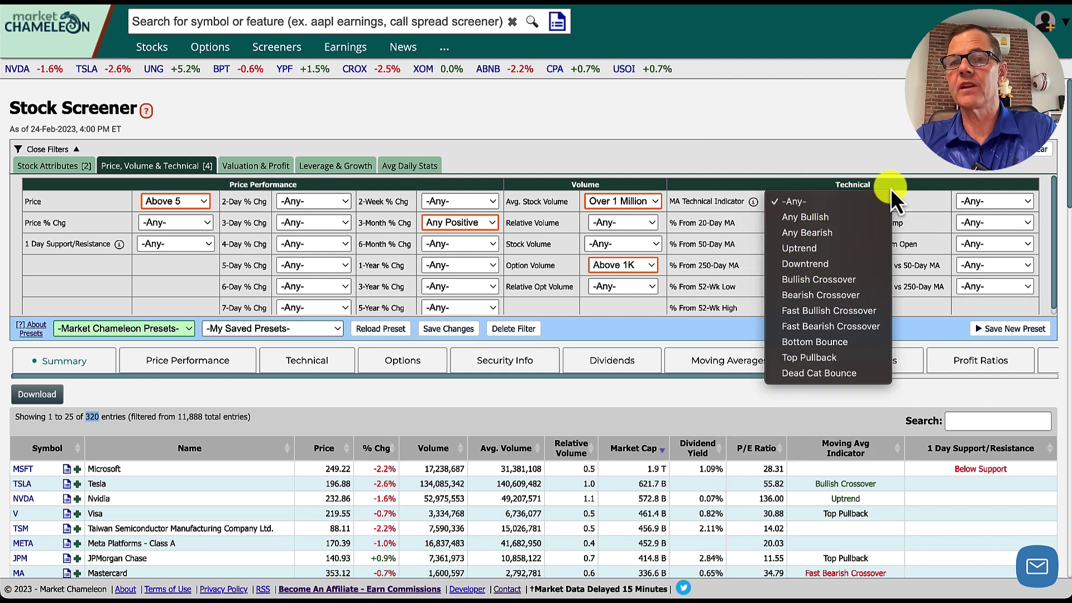
{"action": "left_click", "coordinate": [838, 156]}
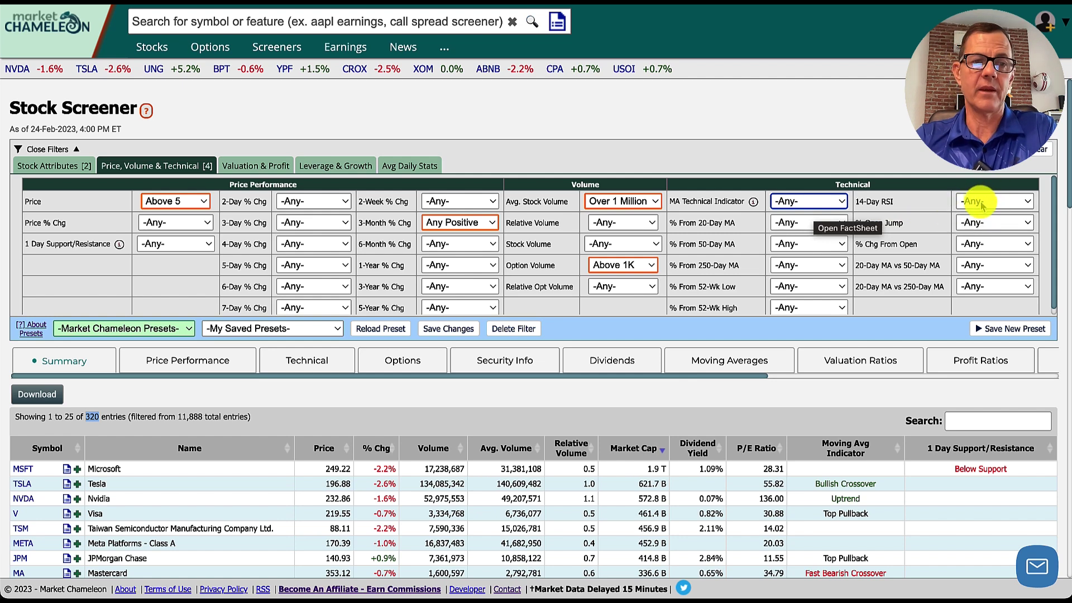
{"action": "left_click", "coordinate": [207, 232]}
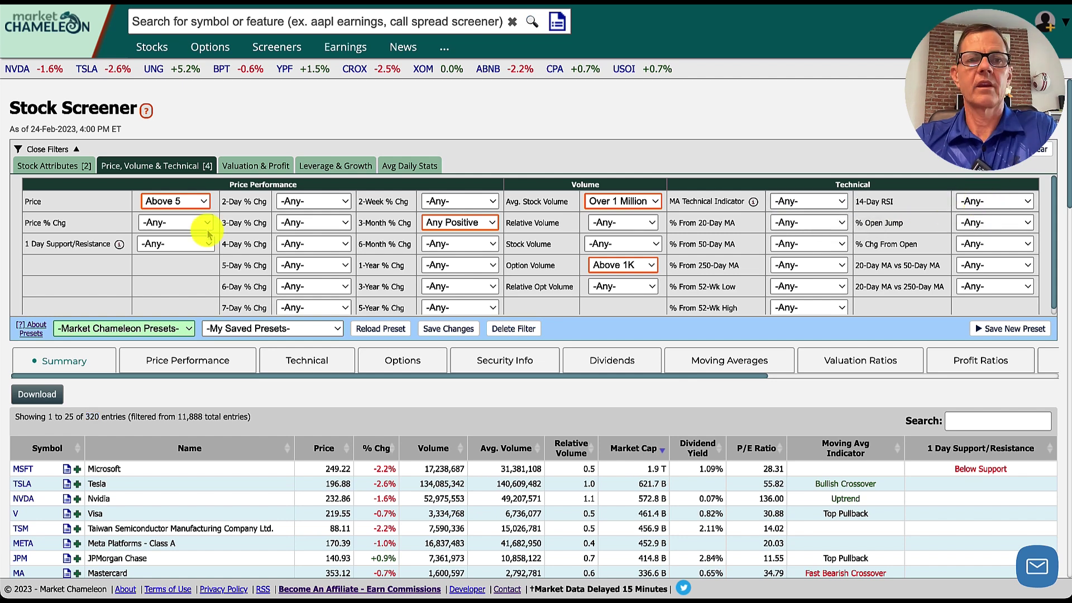
Set the valuation and profit filters to Price/Free Cash Flow Above 10.0 and Net Profit Margin Above 5.0%.
{"action": "left_click", "coordinate": [251, 166]}
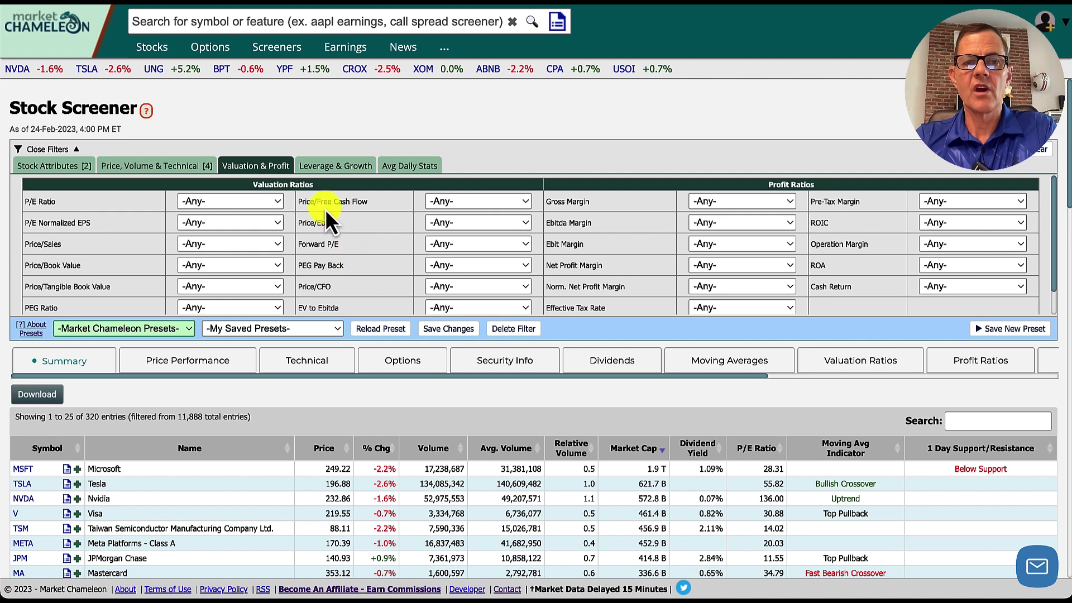
{"action": "left_click", "coordinate": [453, 200]}
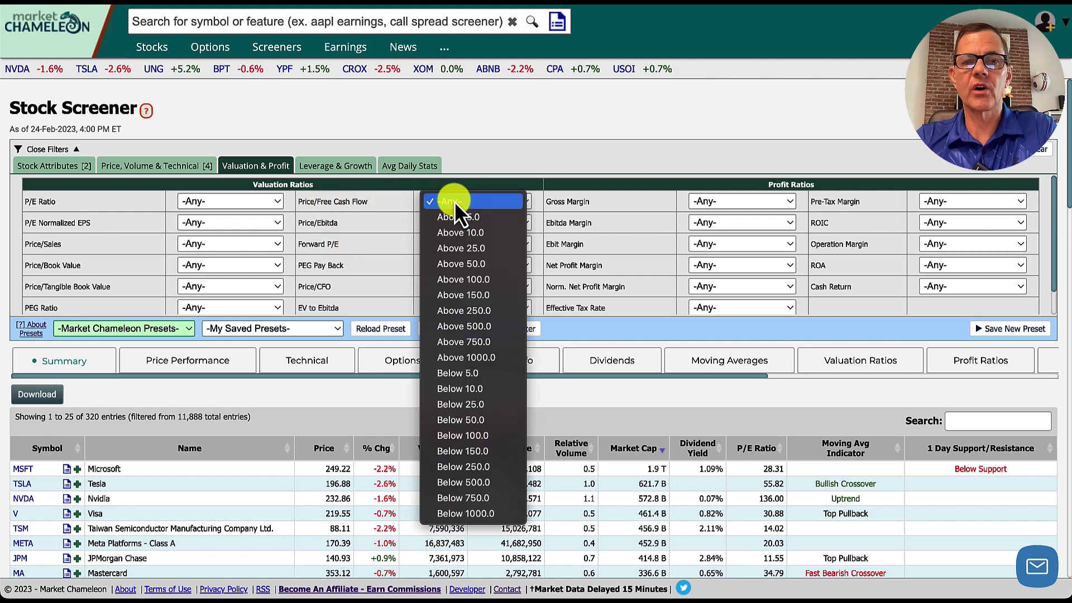
{"action": "left_click", "coordinate": [461, 232]}
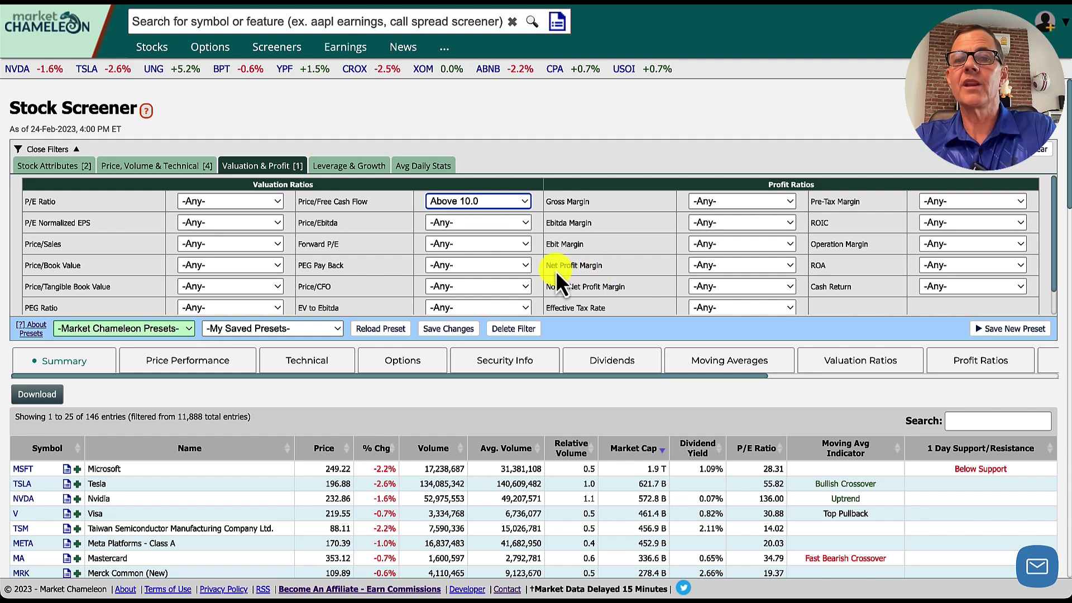
{"action": "left_click", "coordinate": [709, 266]}
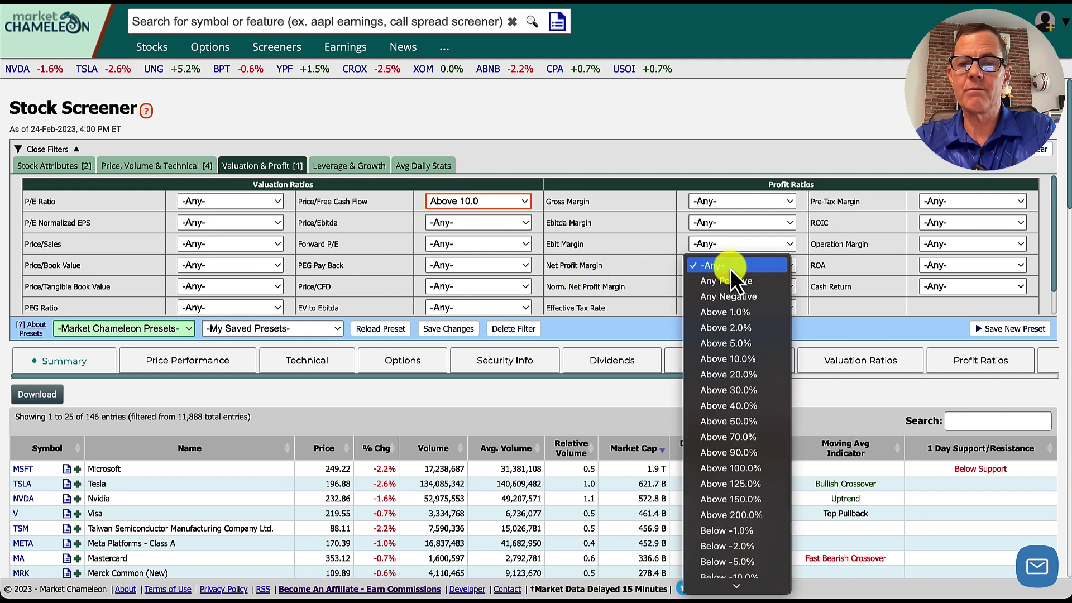
{"action": "left_click", "coordinate": [739, 344]}
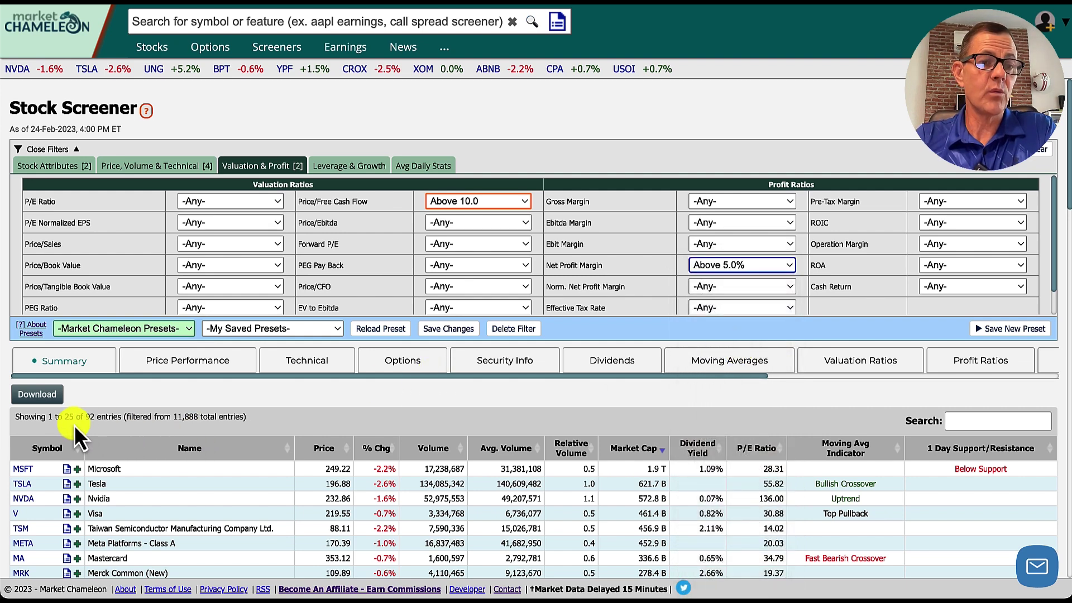
{"action": "left_click_drag", "start_coordinate": [84, 420], "coordinate": [123, 421]}
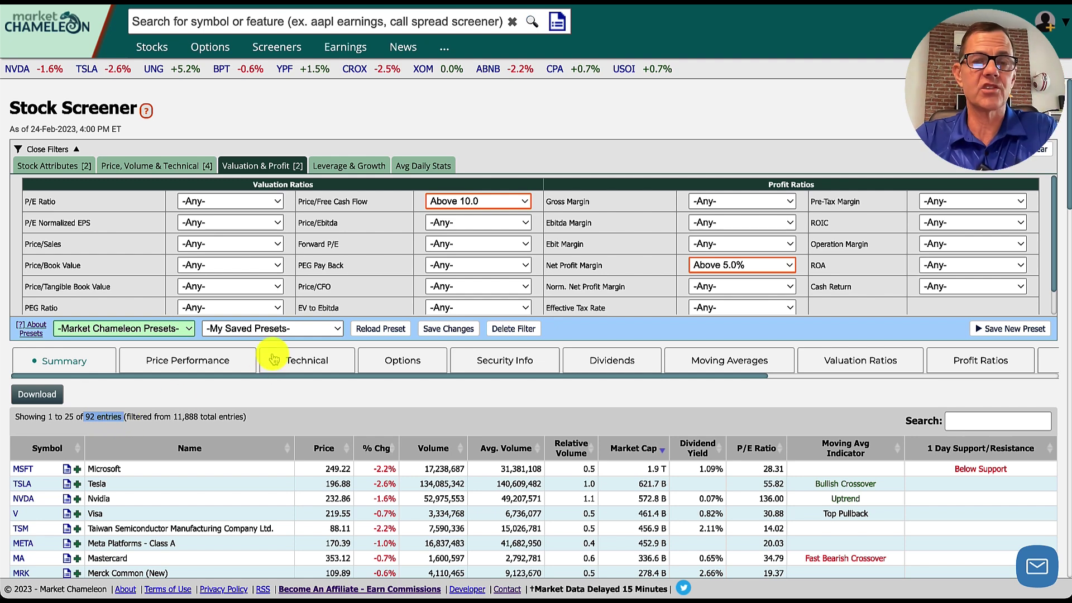
{"action": "left_click", "coordinate": [478, 116]}
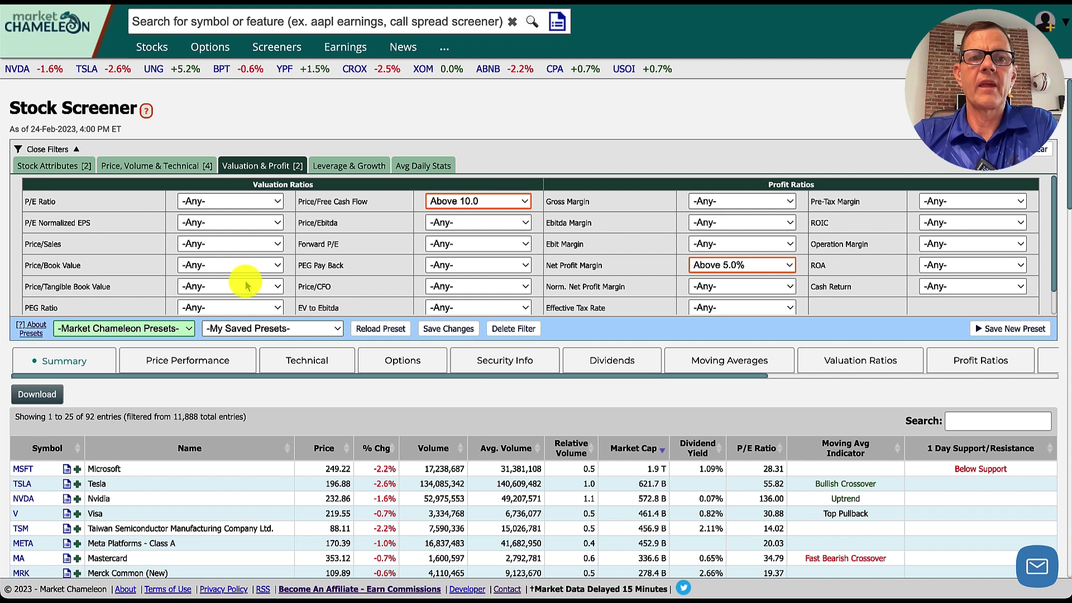
Set the leverage and growth filters to Quick Ratio Above 1.0 and Sustainable Growth Above 10.0%.
{"action": "left_click", "coordinate": [348, 168]}
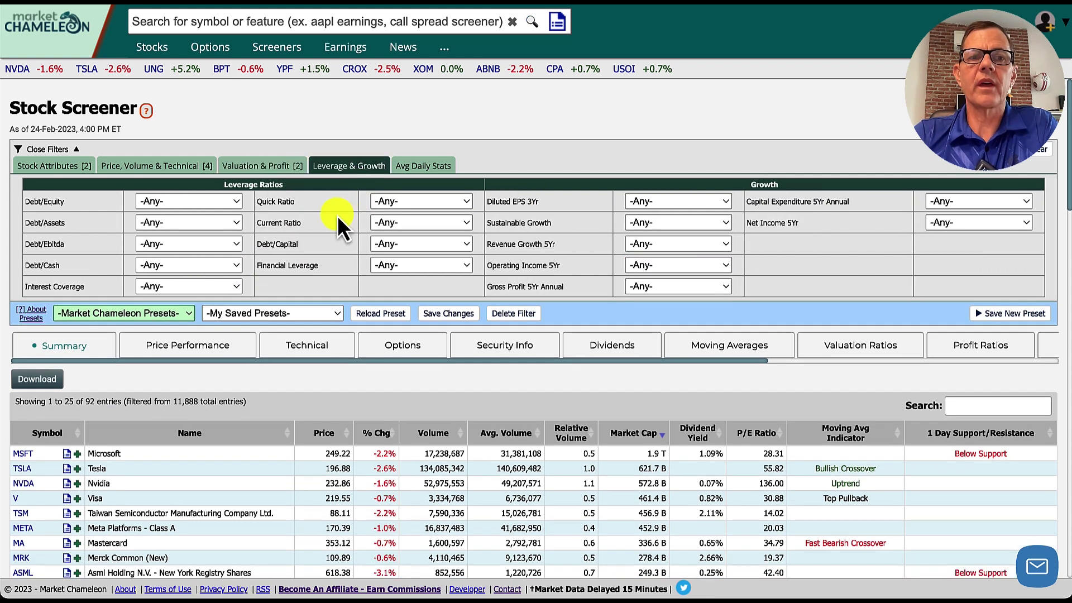
{"action": "left_click", "coordinate": [398, 201]}
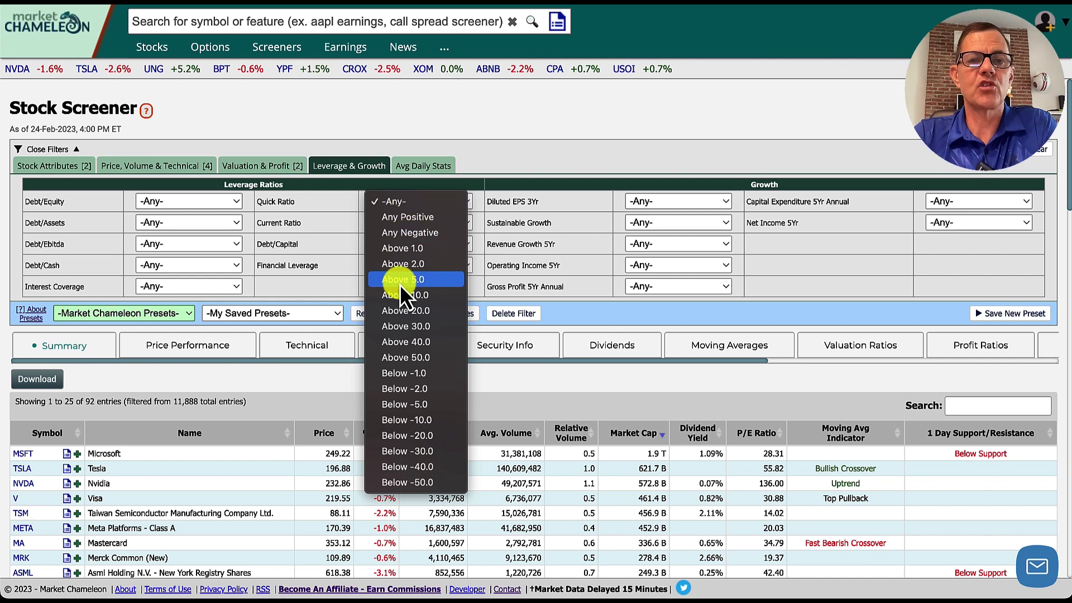
{"action": "left_click", "coordinate": [408, 250]}
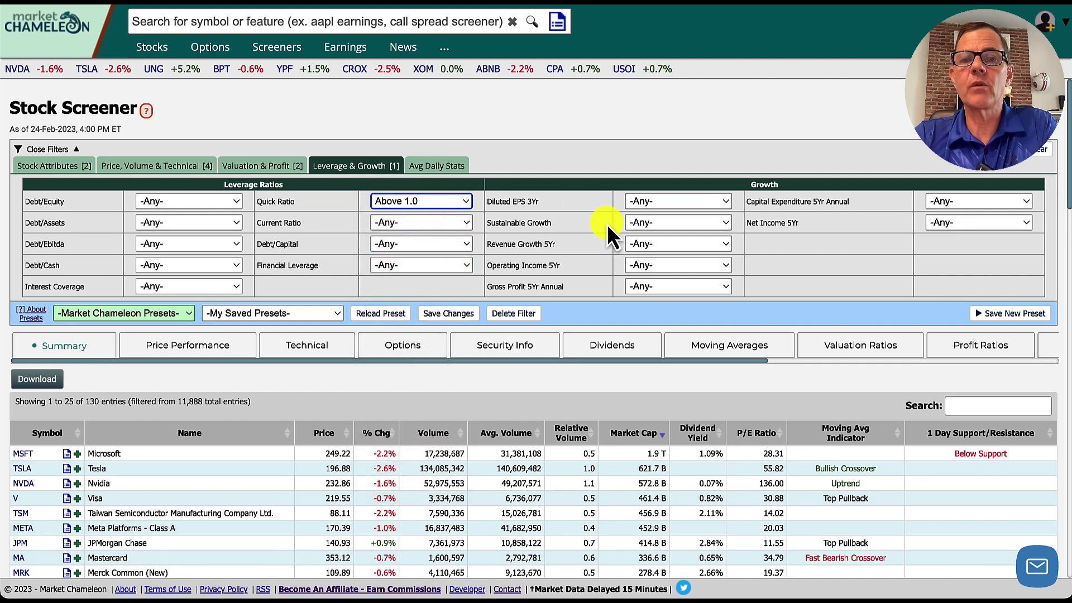
{"action": "left_click", "coordinate": [653, 223]}
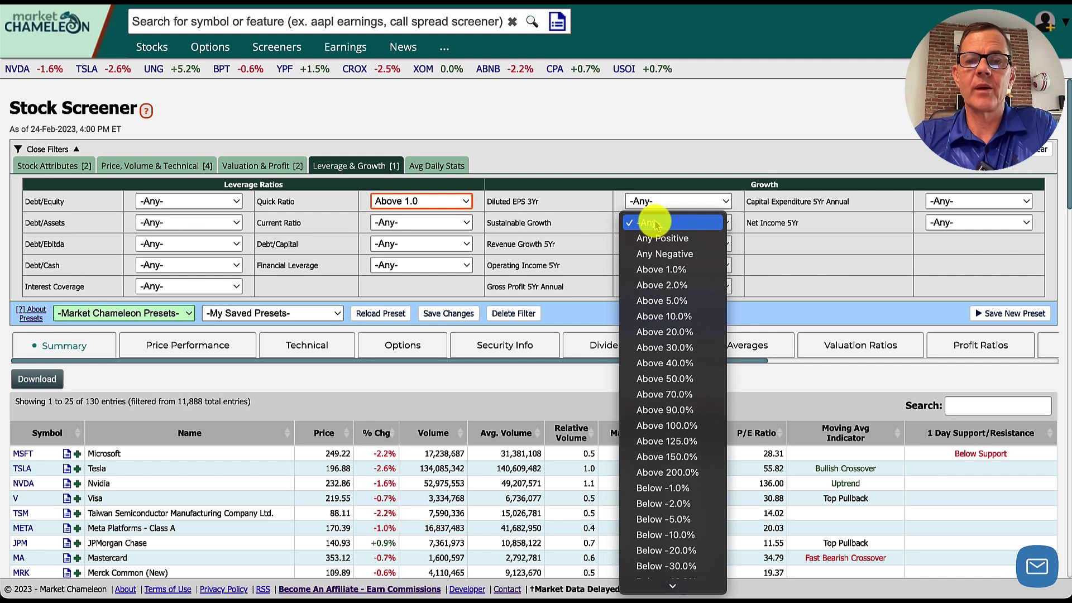
{"action": "left_click", "coordinate": [668, 319]}
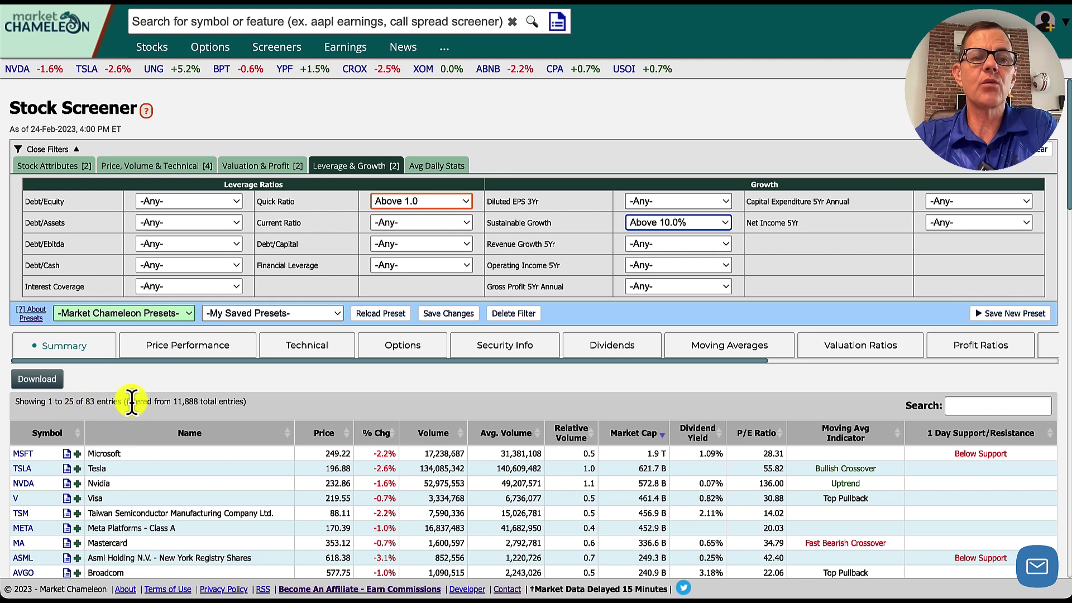
{"action": "left_click", "coordinate": [83, 402]}
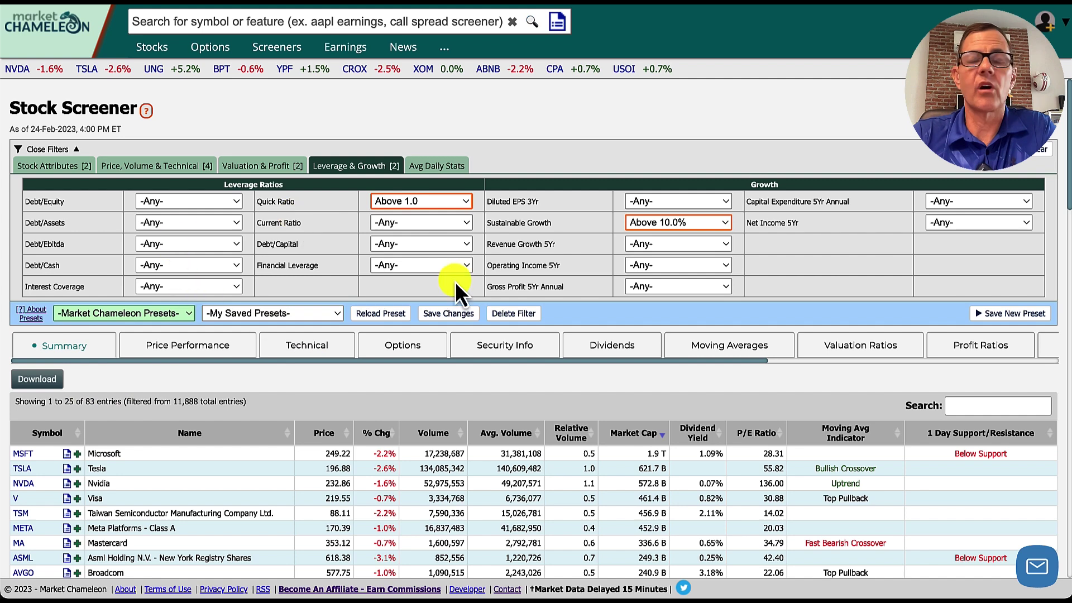
Try filtering the screen by an MA Technical Indicator of Any Bullish and review the matching stocks.
{"action": "left_click", "coordinate": [158, 171]}
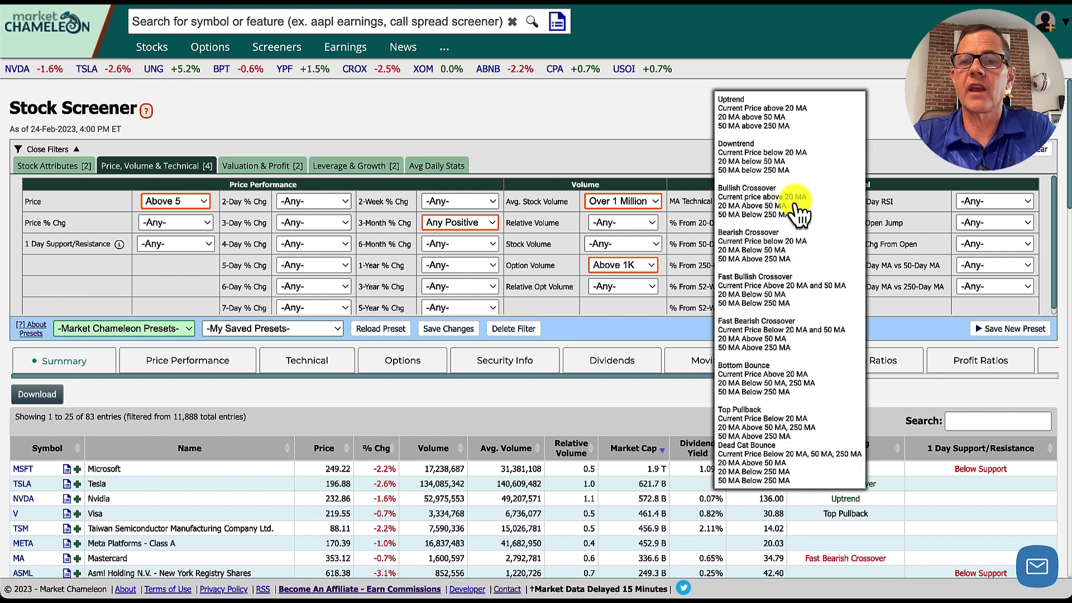
{"action": "left_click", "coordinate": [833, 200]}
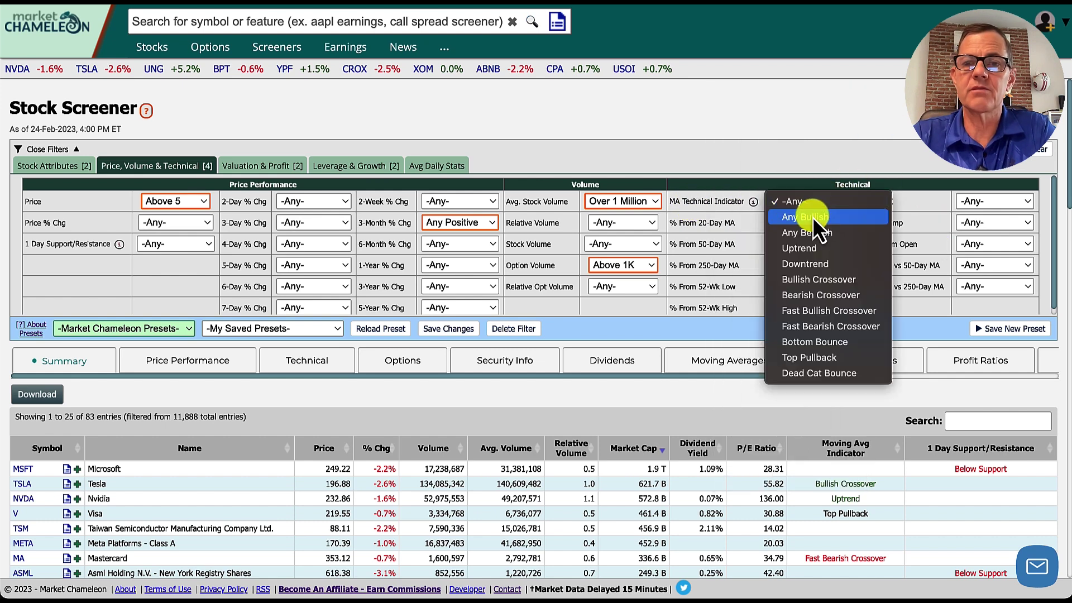
{"action": "left_click", "coordinate": [813, 219]}
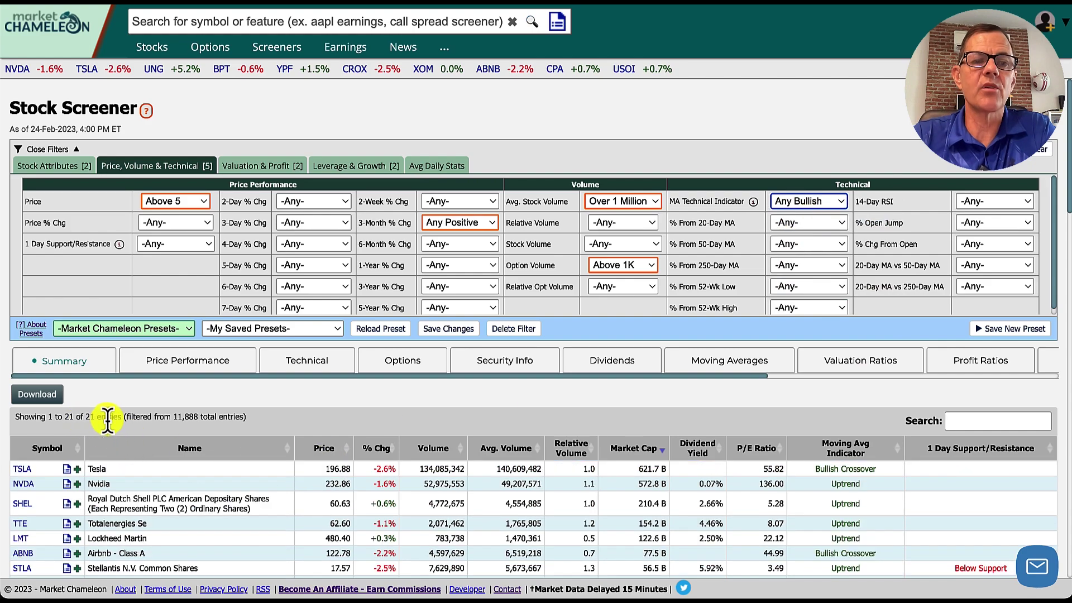
{"action": "scroll", "coordinate": [351, 475], "scroll_direction": "down", "scroll_amount": 2}
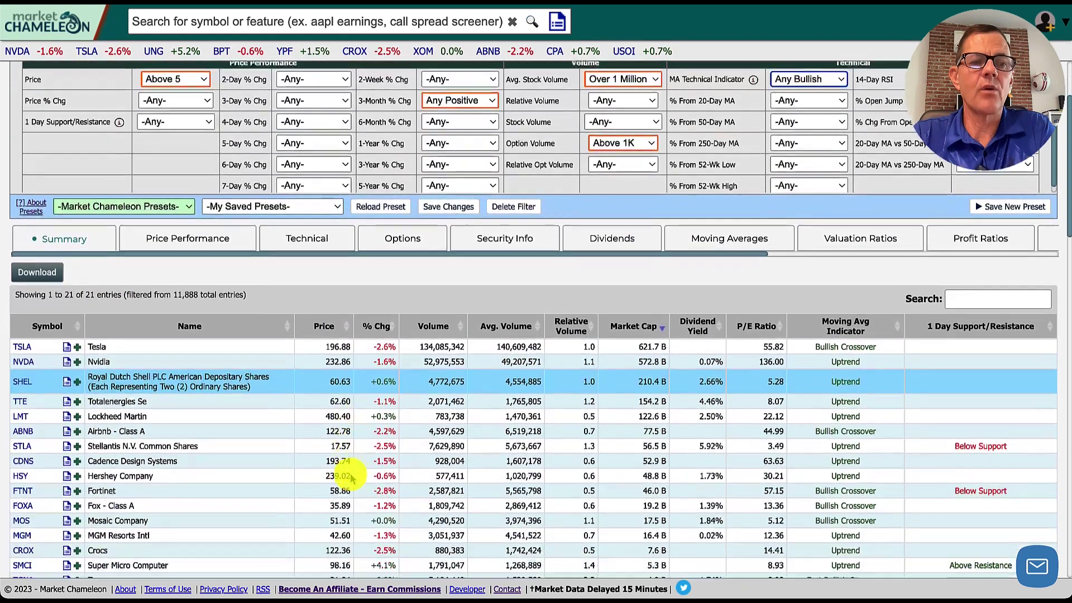
{"action": "scroll", "coordinate": [349, 446], "scroll_direction": "down", "scroll_amount": 2}
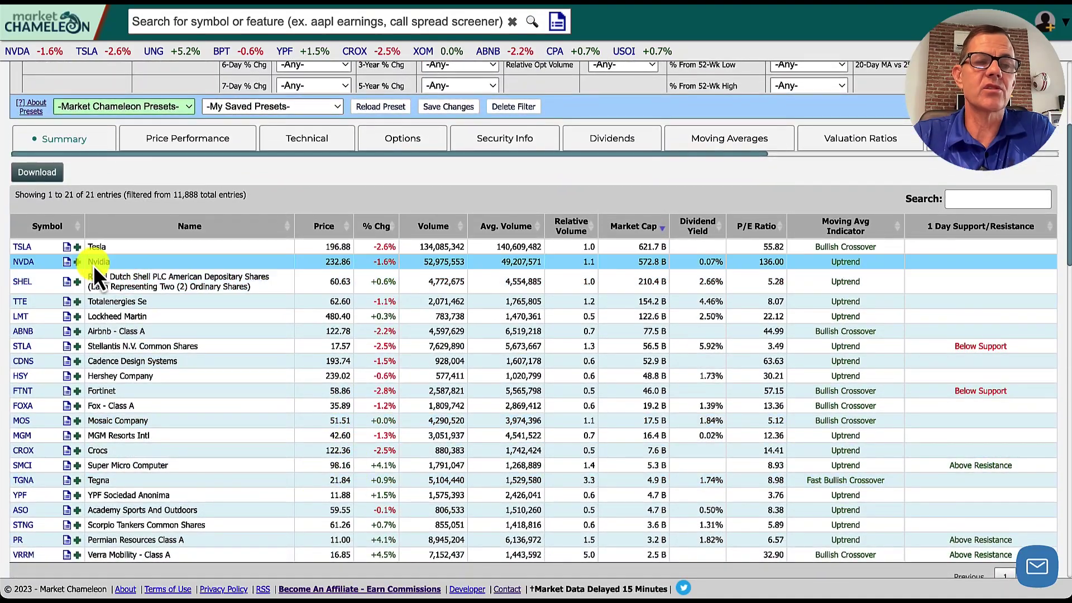
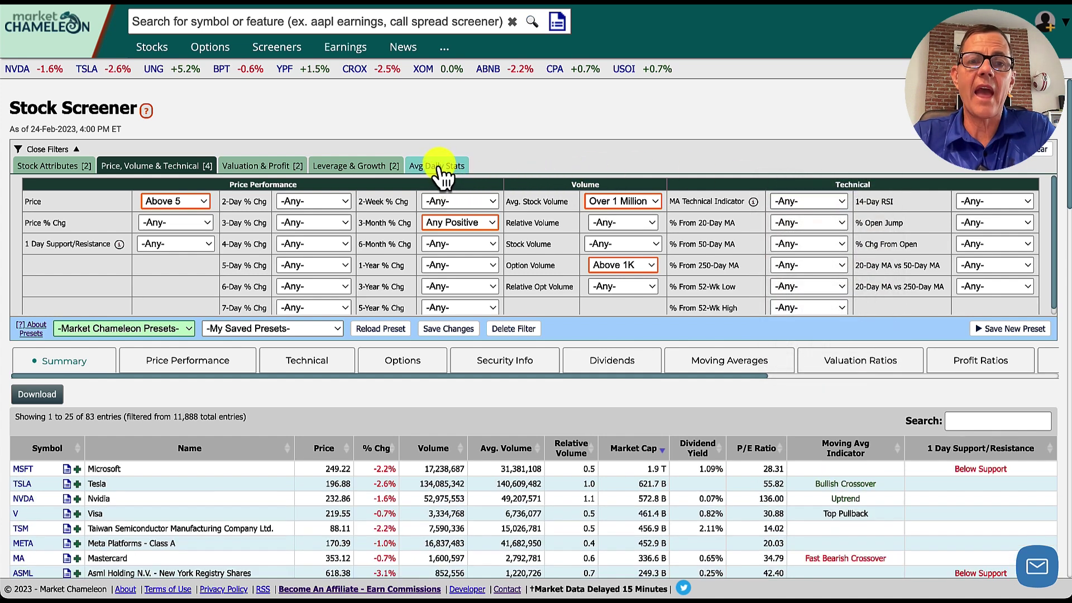
Show the average daily statistics filters and switch the results table to its Avg Daily Stats view.
{"action": "left_click", "coordinate": [441, 170]}
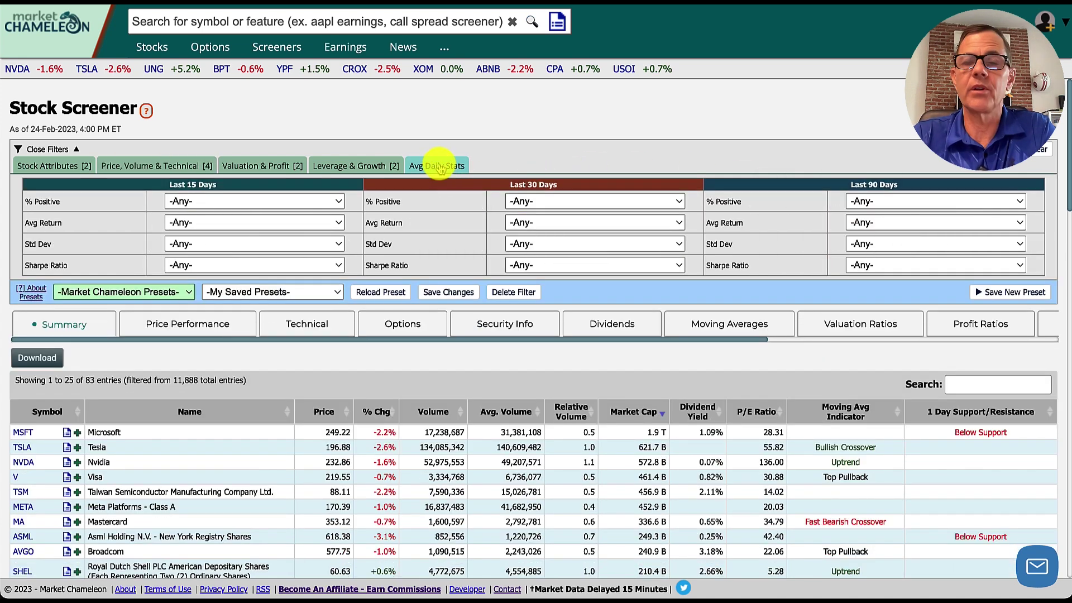
{"action": "scroll", "coordinate": [416, 131], "scroll_direction": "down", "scroll_amount": 1}
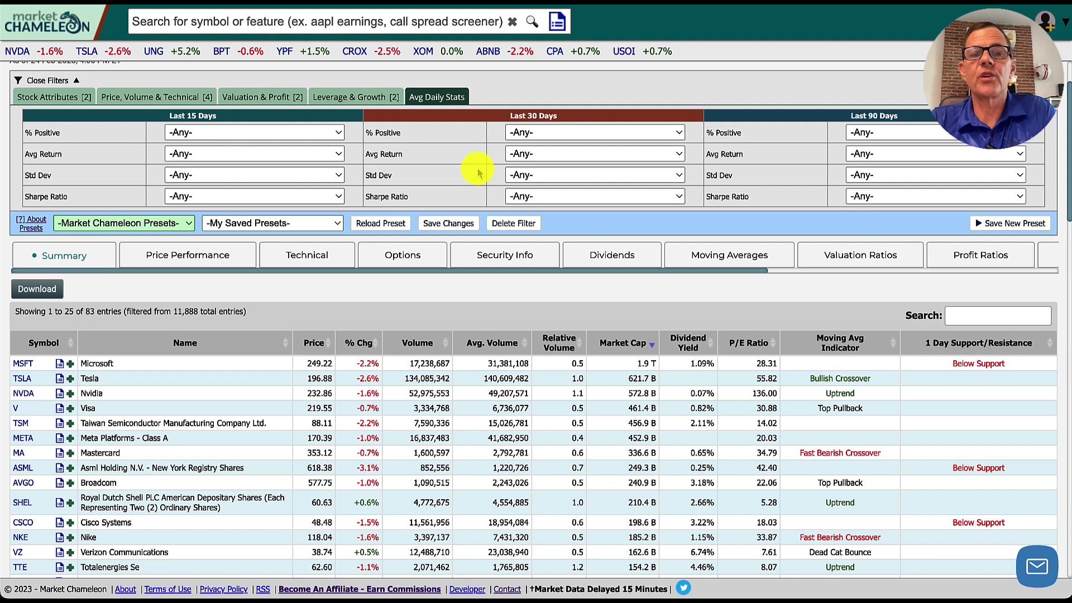
{"action": "scroll", "coordinate": [504, 265], "scroll_direction": "right", "scroll_amount": 5}
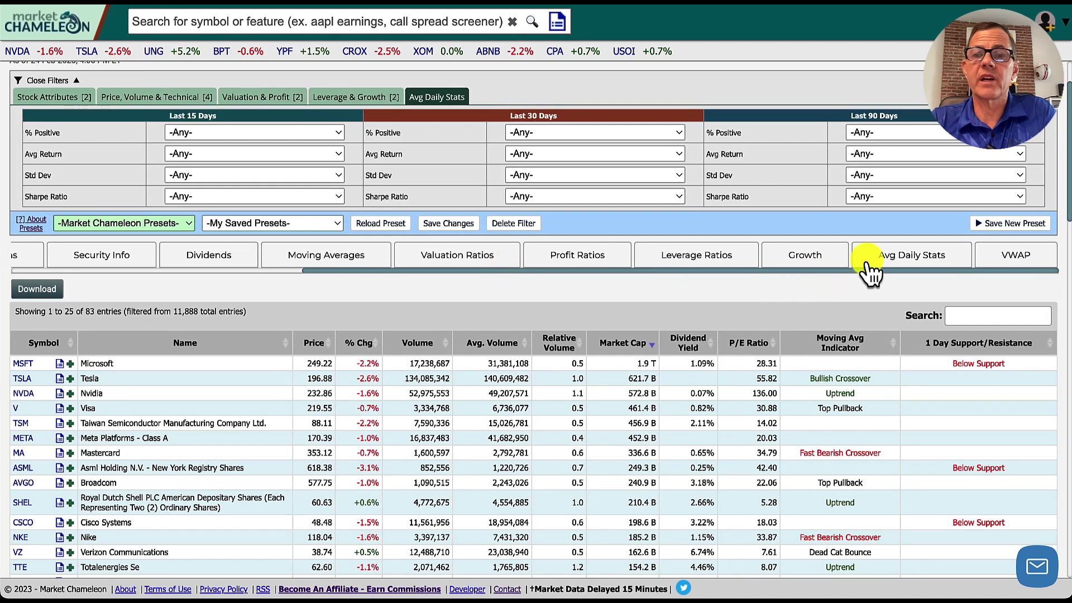
{"action": "left_click", "coordinate": [905, 262]}
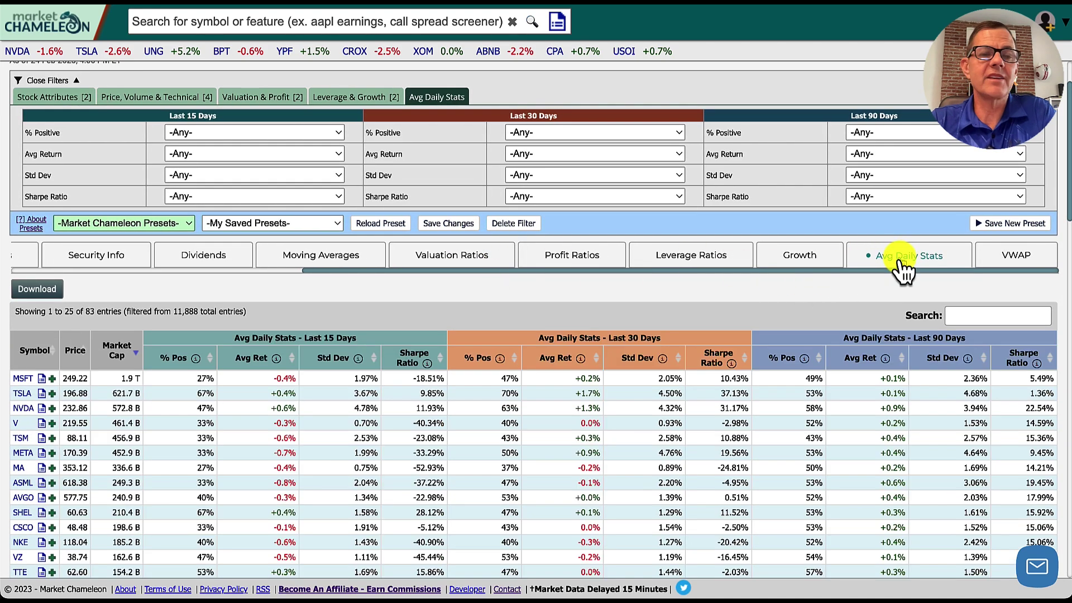
Filter the last 15 days by % Positive Above SPY, Avg Return Any Positive and Sharpe Ratio Any Positive.
{"action": "left_click", "coordinate": [196, 133]}
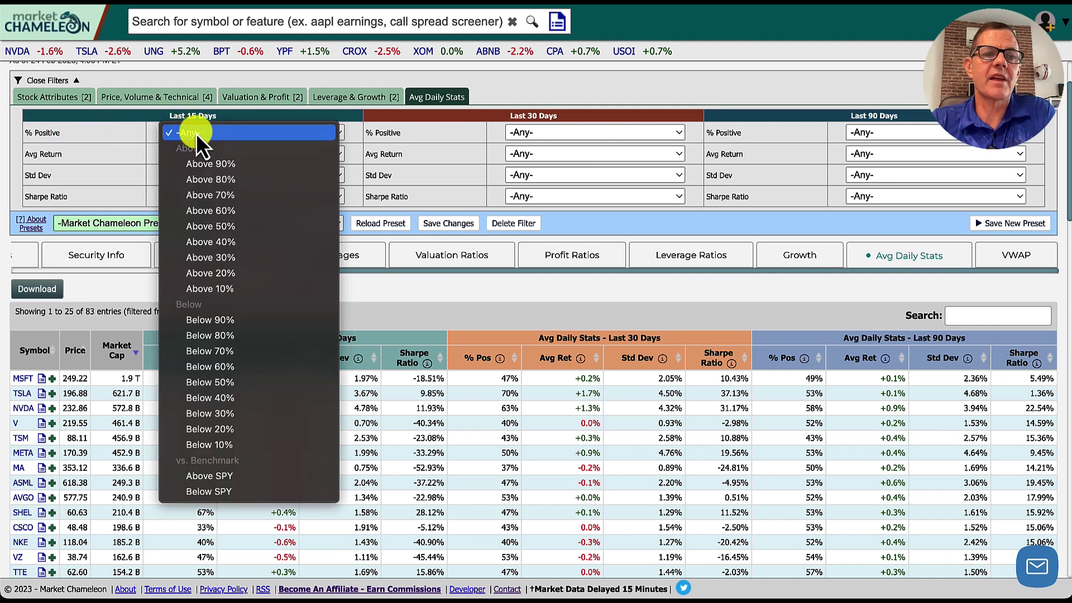
{"action": "left_click", "coordinate": [209, 476]}
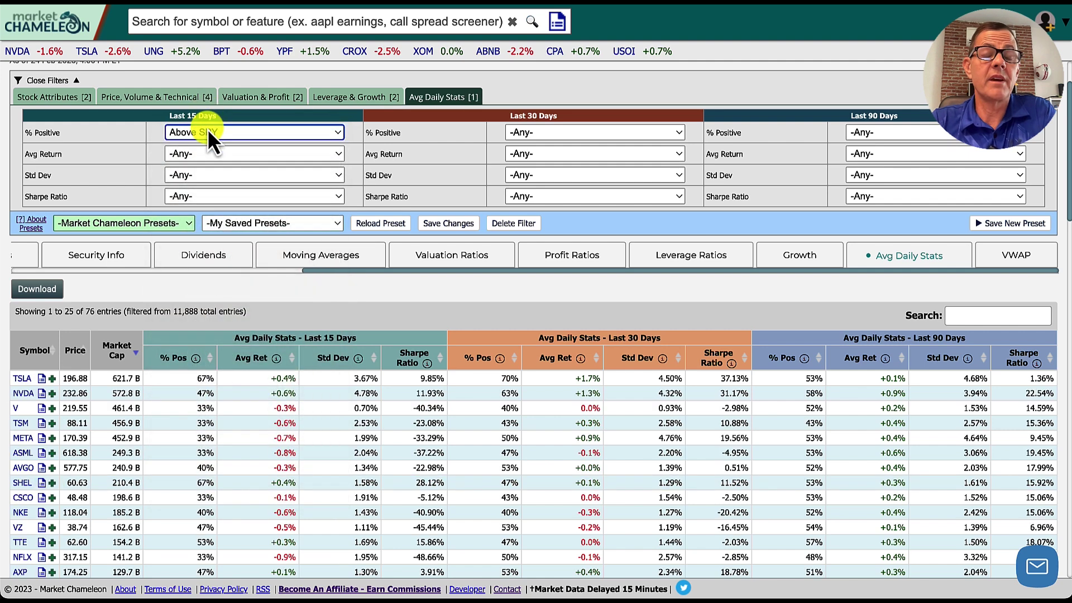
{"action": "left_click", "coordinate": [179, 176]}
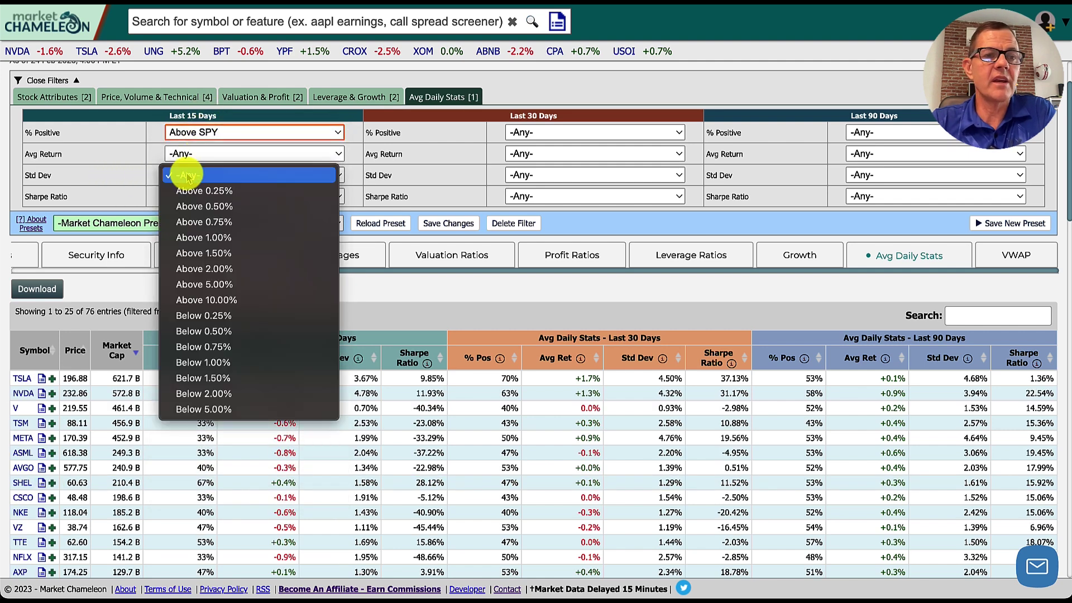
{"action": "left_click", "coordinate": [181, 154]}
{"action": "left_click", "coordinate": [190, 155]}
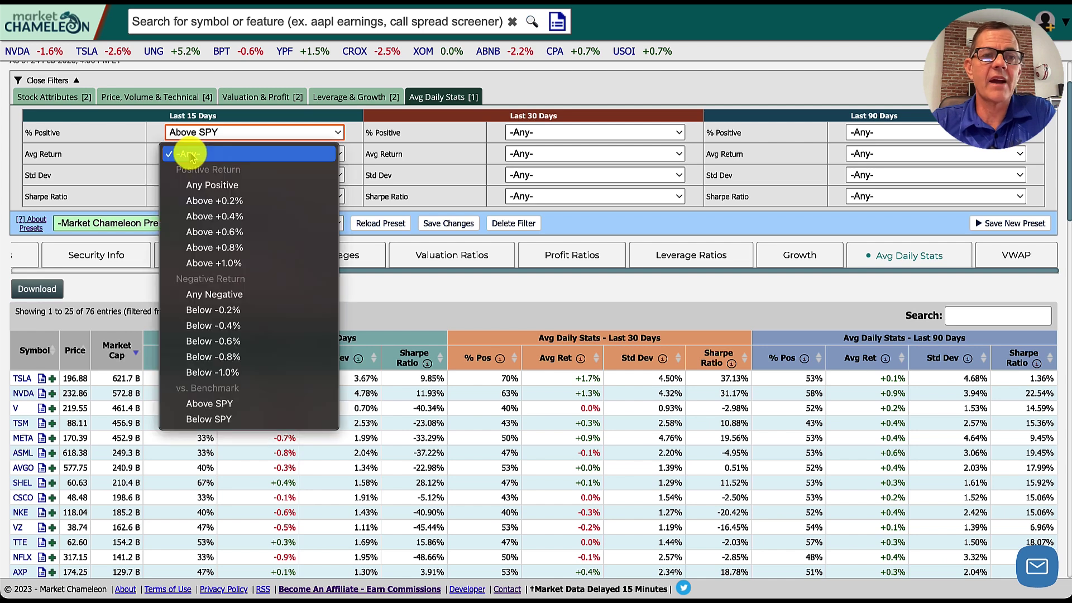
{"action": "left_click", "coordinate": [221, 185]}
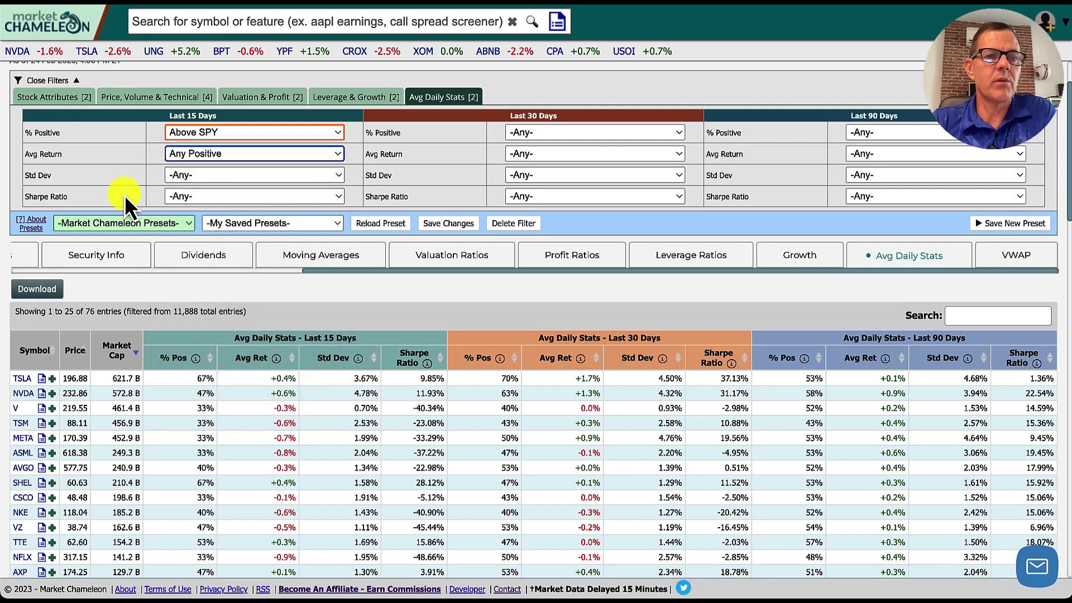
{"action": "left_click", "coordinate": [190, 198]}
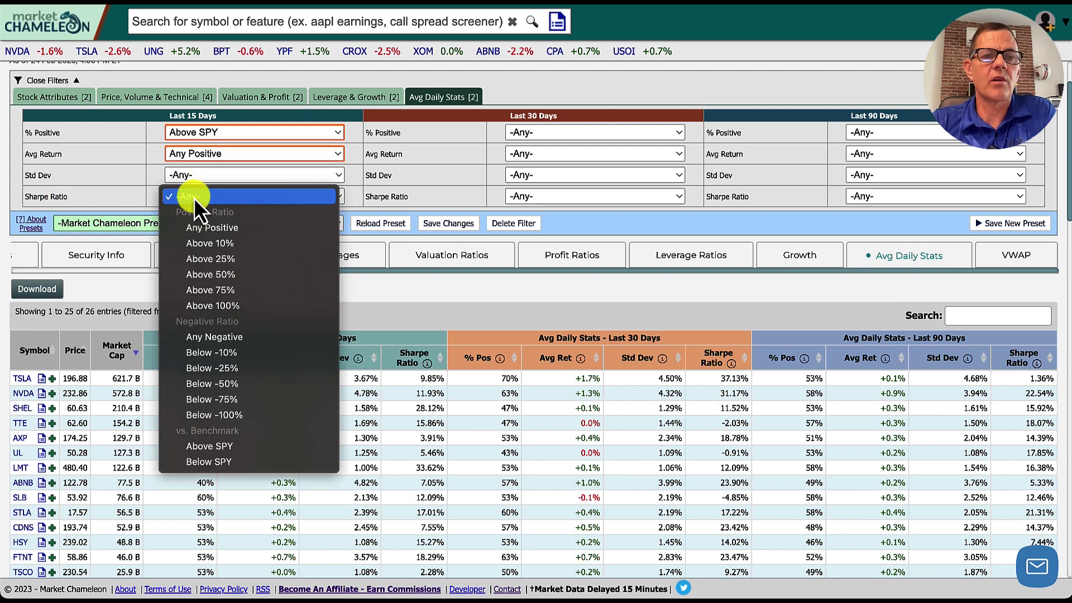
{"action": "left_click", "coordinate": [215, 229]}
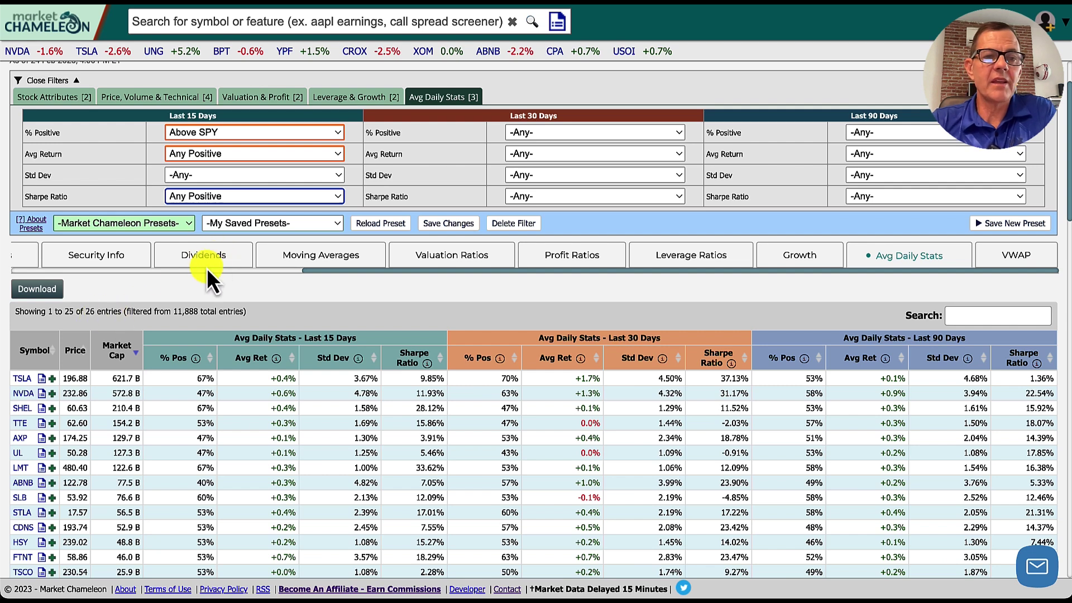
Tighten the last 15 days filters to Avg Return Above +0.2% and Sharpe Ratio Above 10%.
{"action": "left_click", "coordinate": [180, 154]}
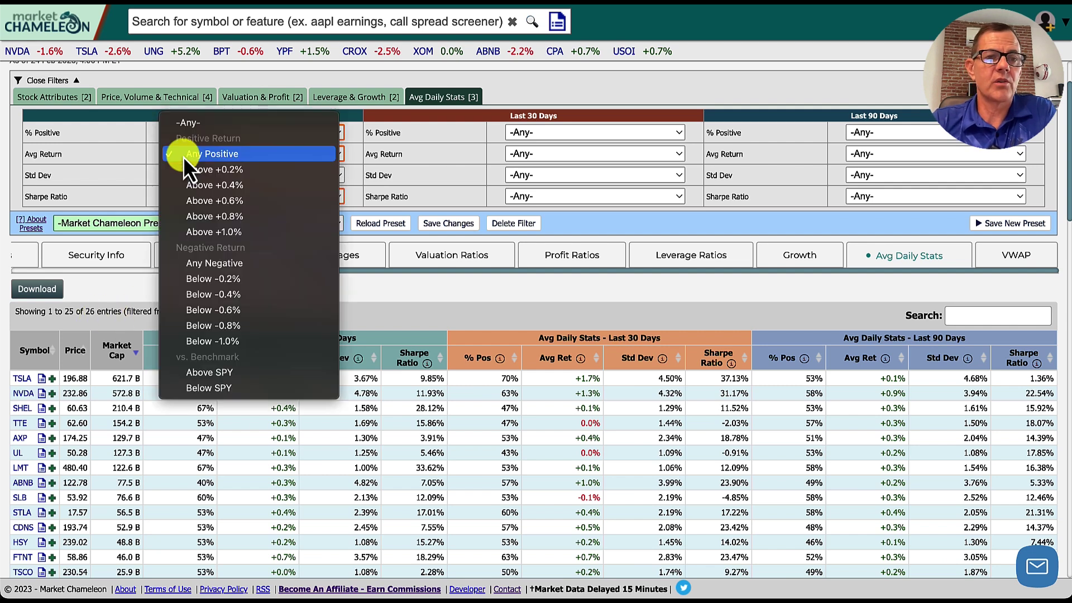
{"action": "left_click", "coordinate": [216, 175]}
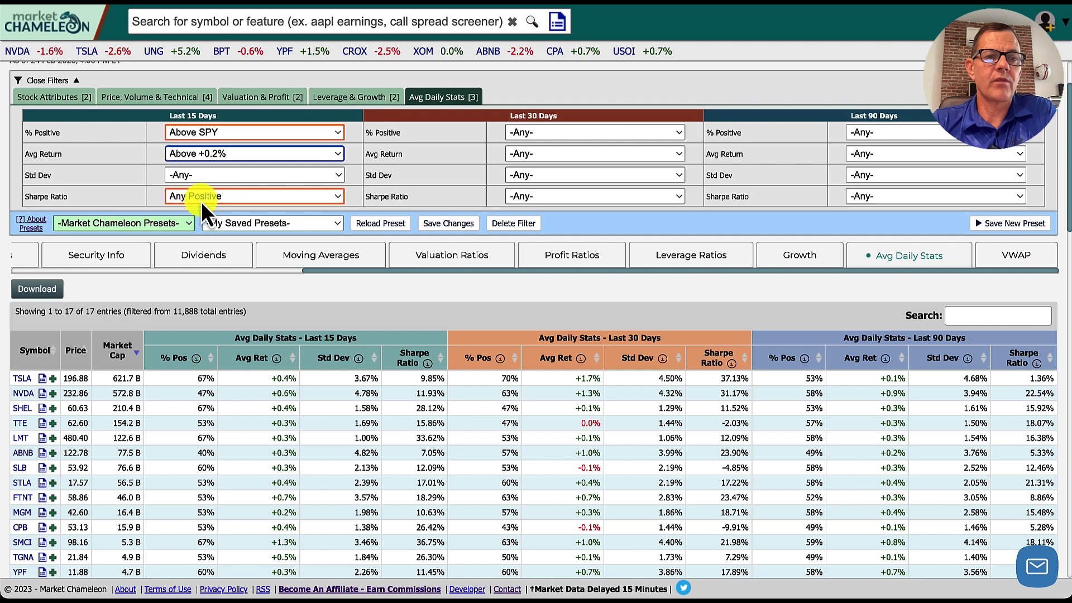
{"action": "left_click", "coordinate": [206, 201]}
{"action": "left_click", "coordinate": [213, 212]}
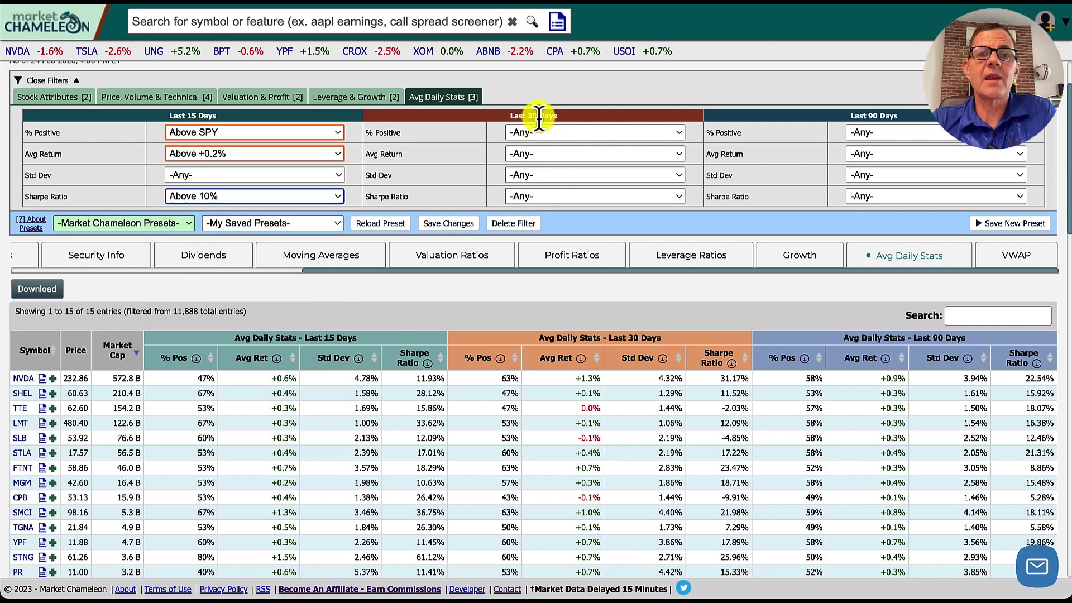
Filter the last 30 days by % Positive Above SPY, Avg Return Above +0.2% and Sharpe Ratio Above 10%.
{"action": "left_click", "coordinate": [550, 134]}
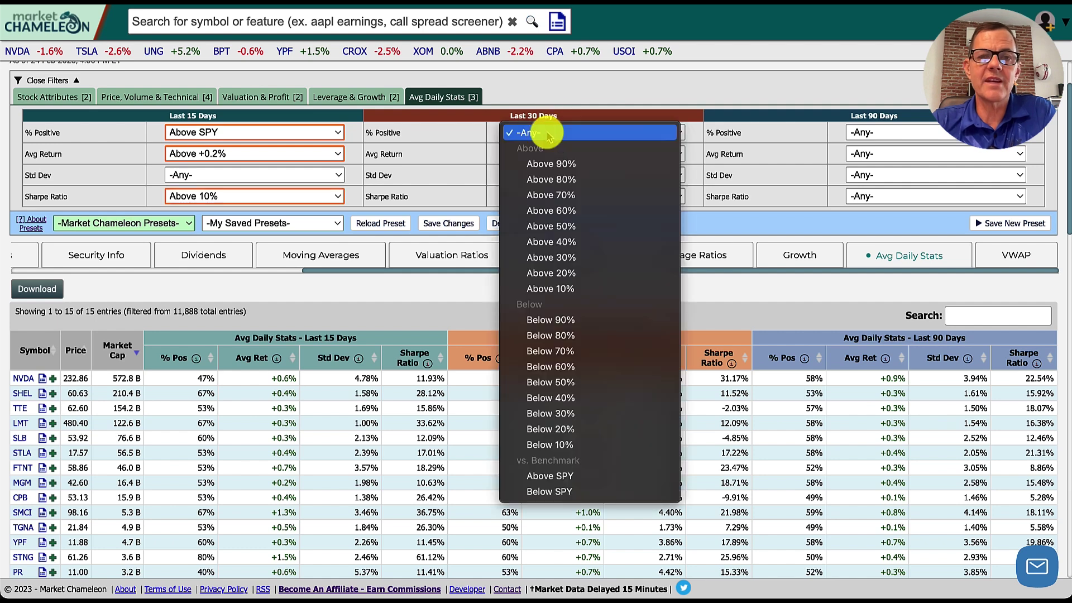
{"action": "left_click", "coordinate": [551, 476]}
{"action": "left_click", "coordinate": [536, 155]}
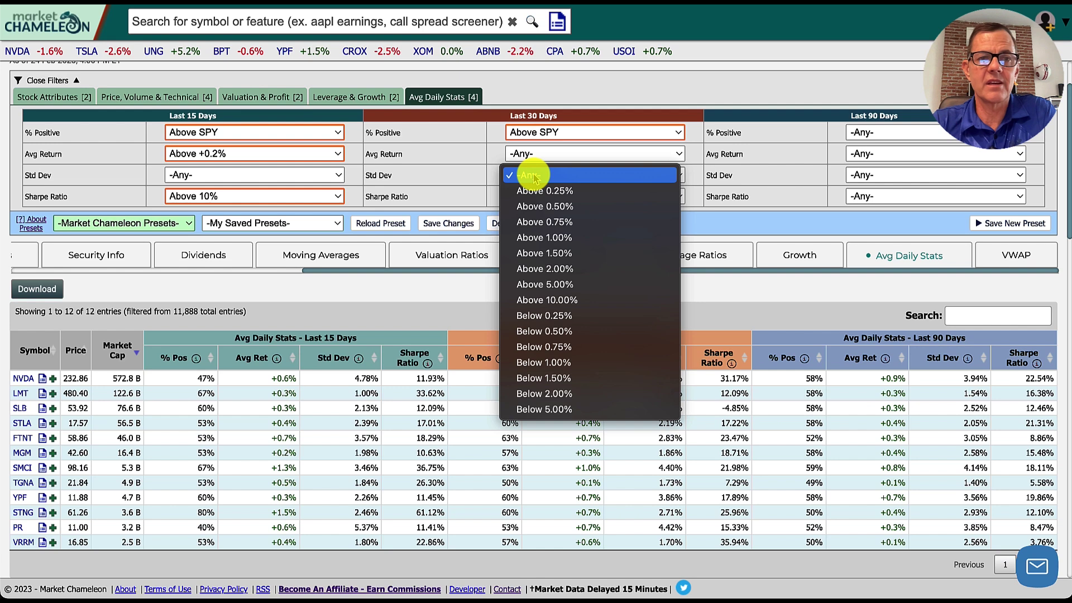
{"action": "left_click", "coordinate": [540, 159]}
{"action": "left_click", "coordinate": [538, 156]}
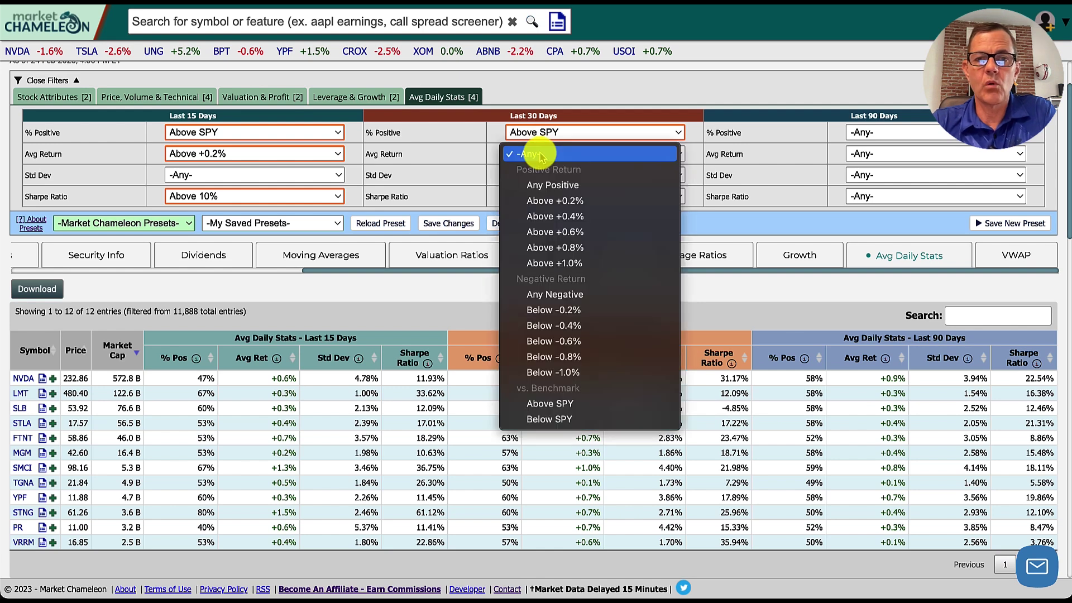
{"action": "left_click", "coordinate": [555, 202]}
{"action": "left_click", "coordinate": [530, 198]}
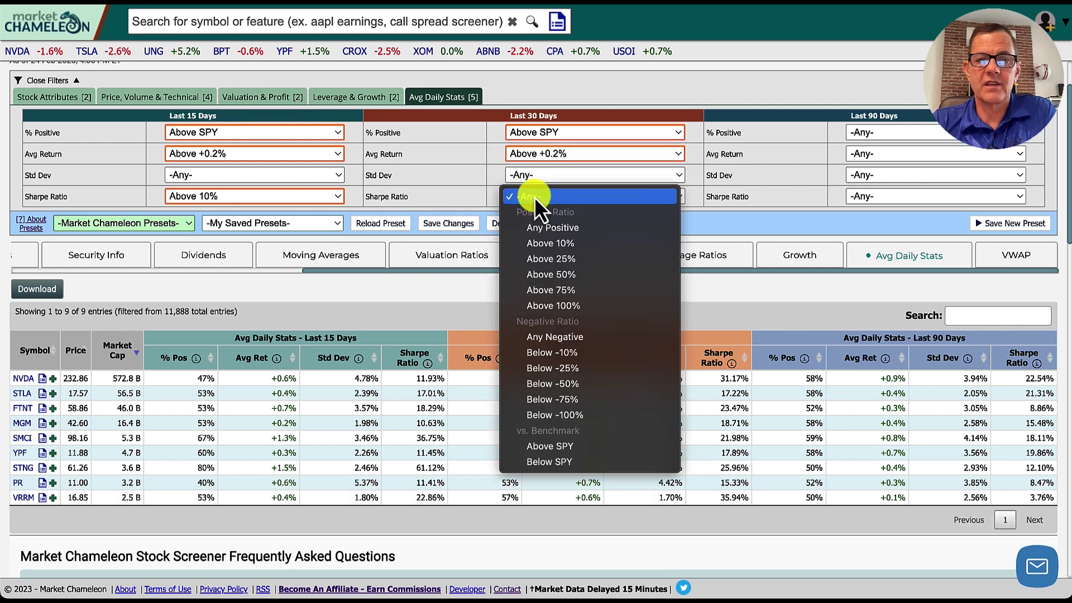
{"action": "left_click", "coordinate": [552, 243]}
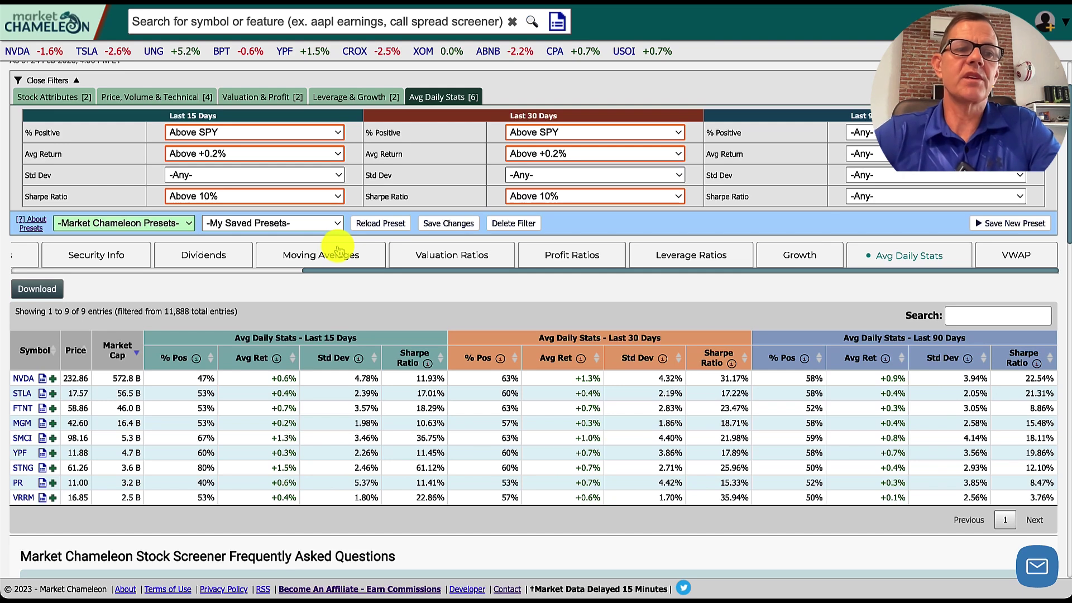
Open the NVDA stock page from the results and compare the edge of its option trade ideas.
{"action": "left_click", "coordinate": [22, 378]}
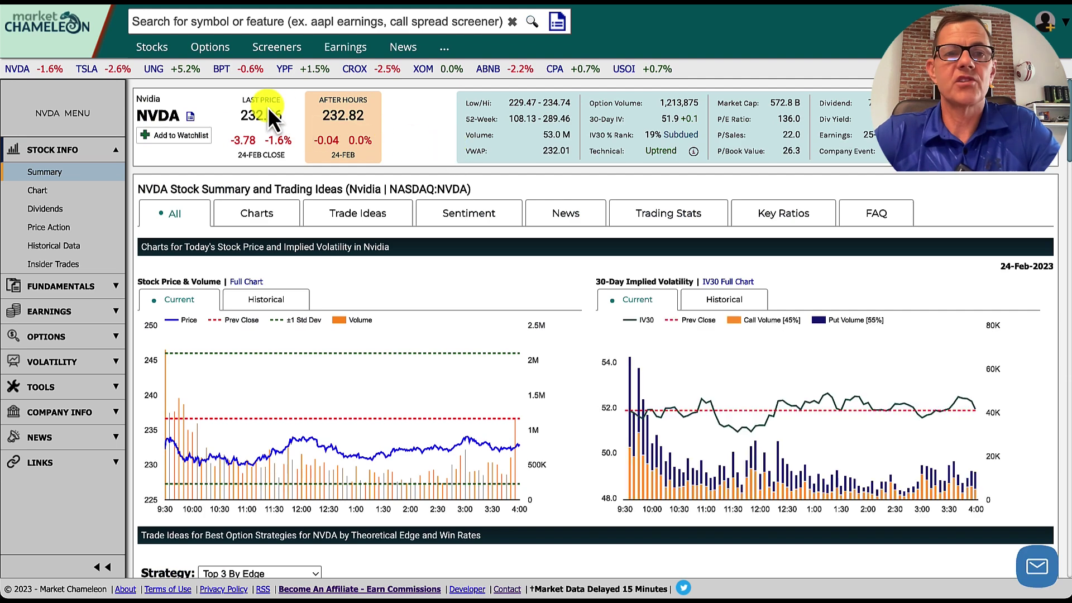
{"action": "left_click", "coordinate": [361, 215]}
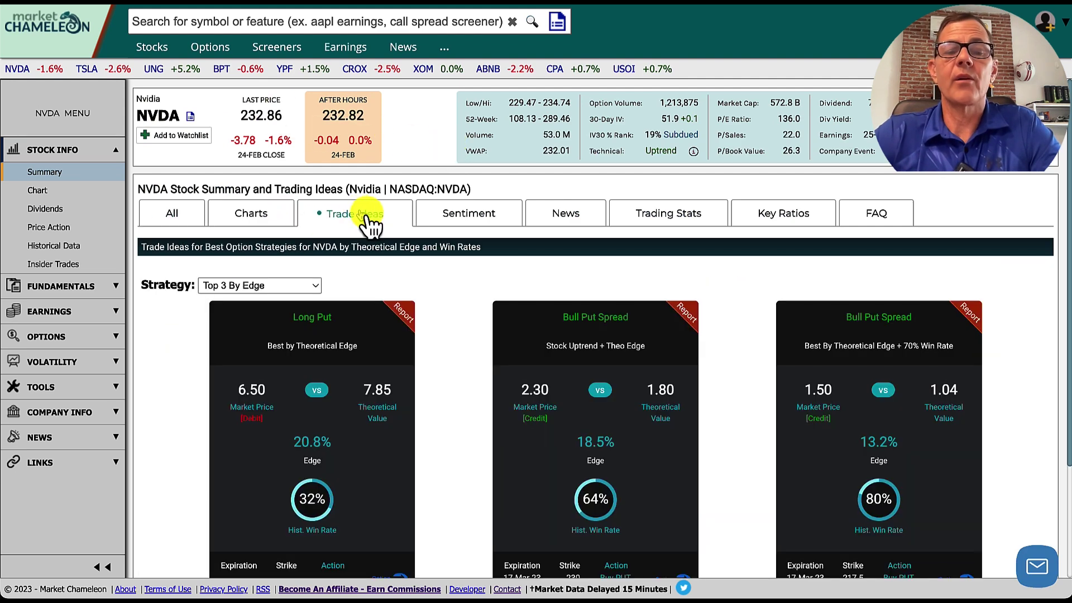
{"action": "scroll", "coordinate": [457, 287], "scroll_direction": "down", "scroll_amount": 1}
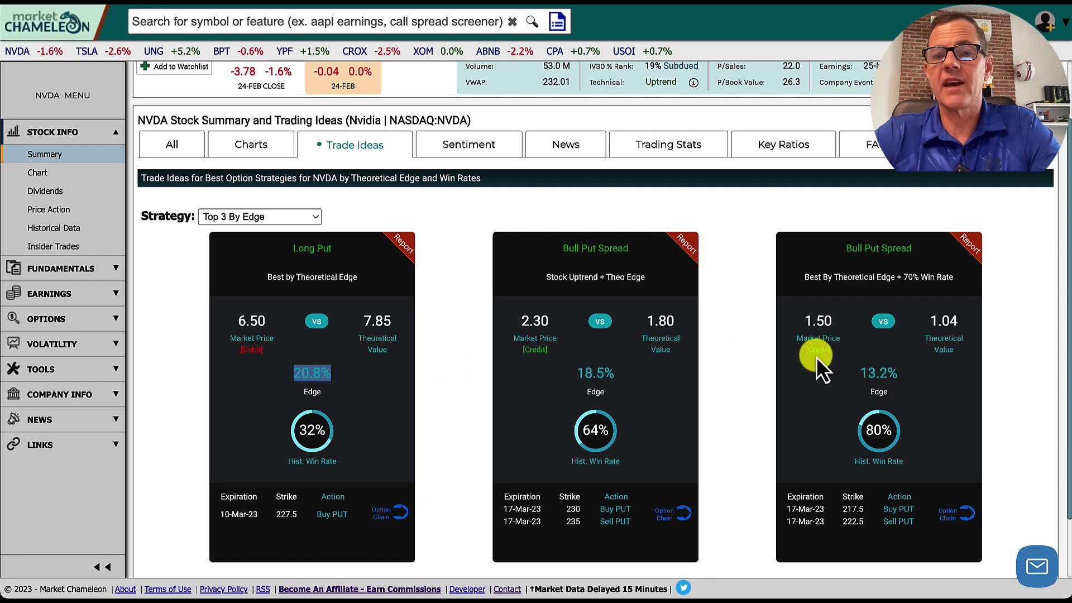
{"action": "left_click_drag", "start_coordinate": [856, 373], "coordinate": [959, 383]}
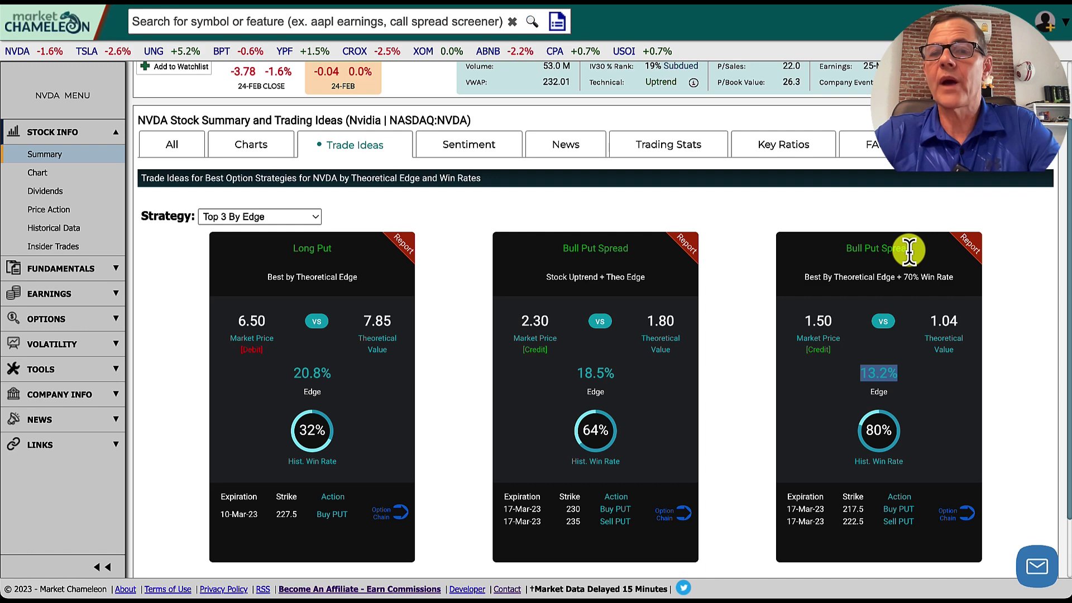
Open the report for the Bull Put Spread chosen by theoretical edge + 70% win rate and read its stock behavior analysis.
{"action": "left_click", "coordinate": [970, 246]}
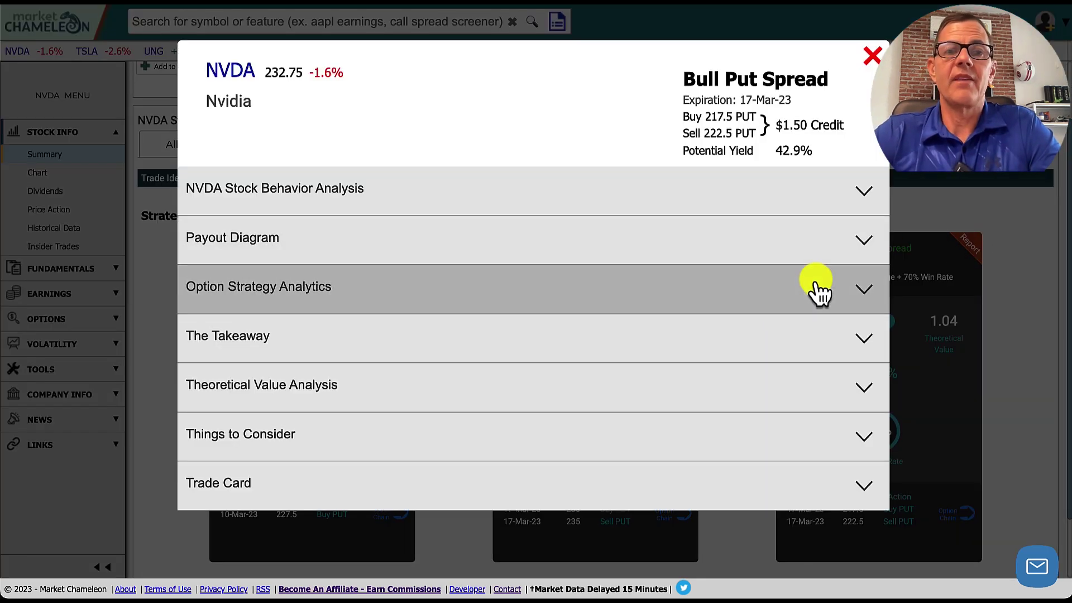
{"action": "left_click", "coordinate": [379, 202]}
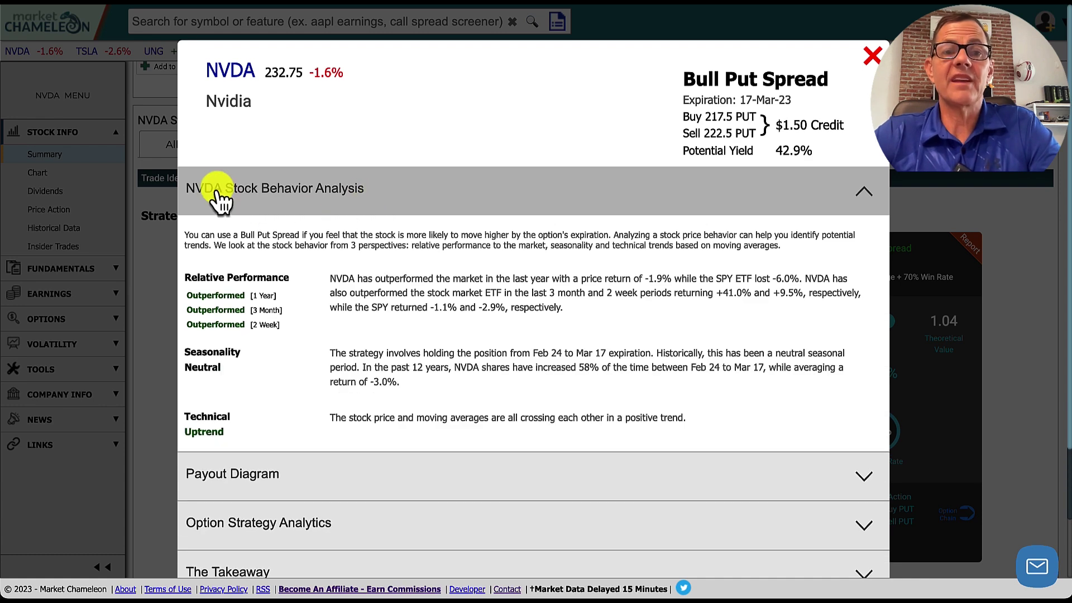
{"action": "scroll", "coordinate": [293, 314], "scroll_direction": "down", "scroll_amount": 3}
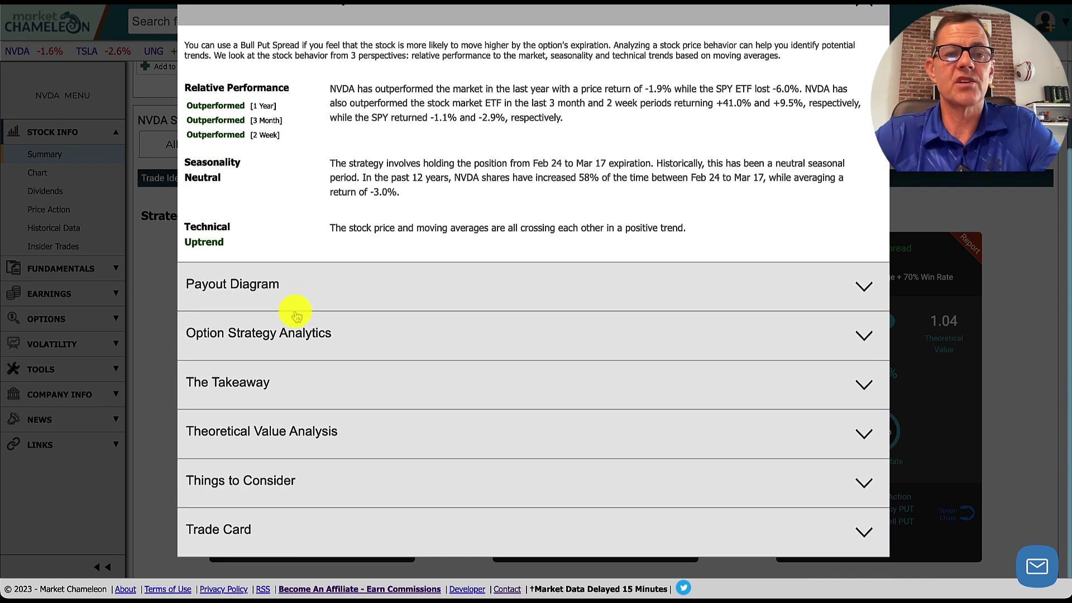
Examine the payout diagram and the option strategy analytics in the NVDA Bull Put Spread report.
{"action": "left_click", "coordinate": [282, 282]}
{"action": "scroll", "coordinate": [394, 311], "scroll_direction": "down", "scroll_amount": 4}
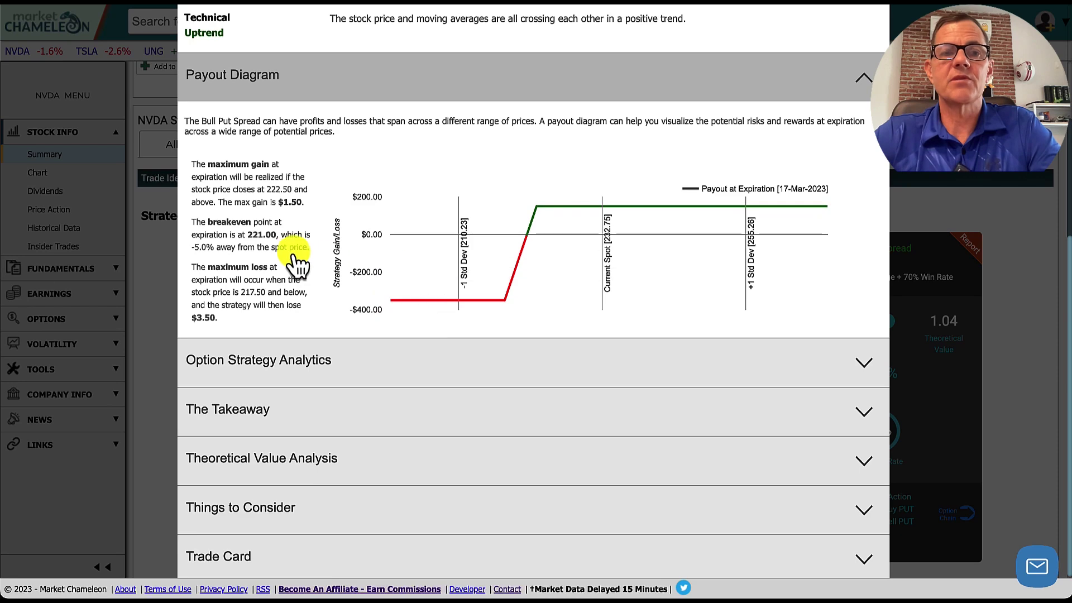
{"action": "mouse_move", "coordinate": [532, 215]}
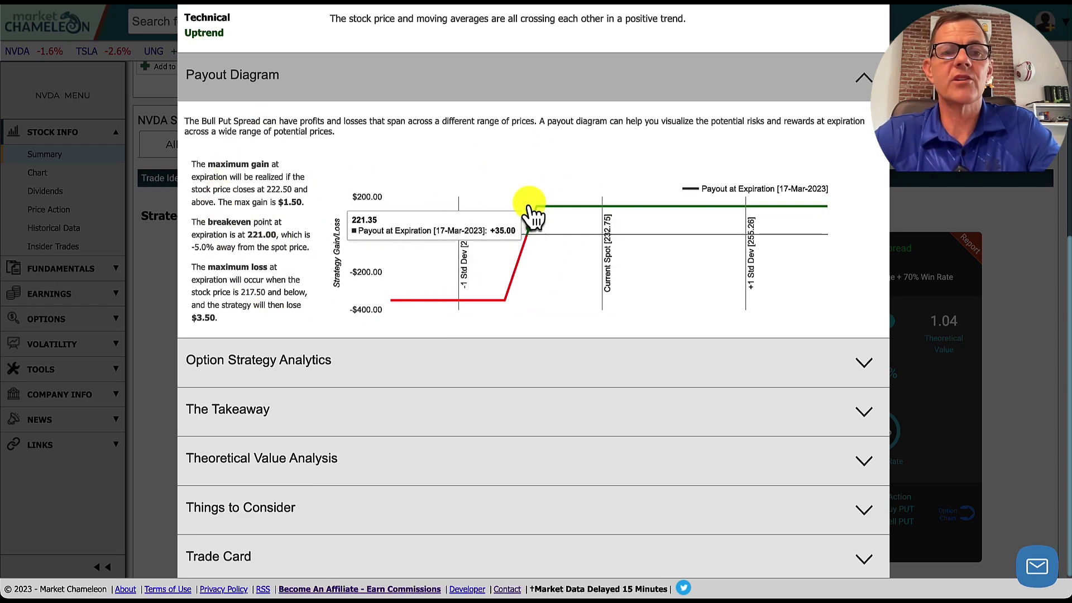
{"action": "left_click", "coordinate": [317, 369]}
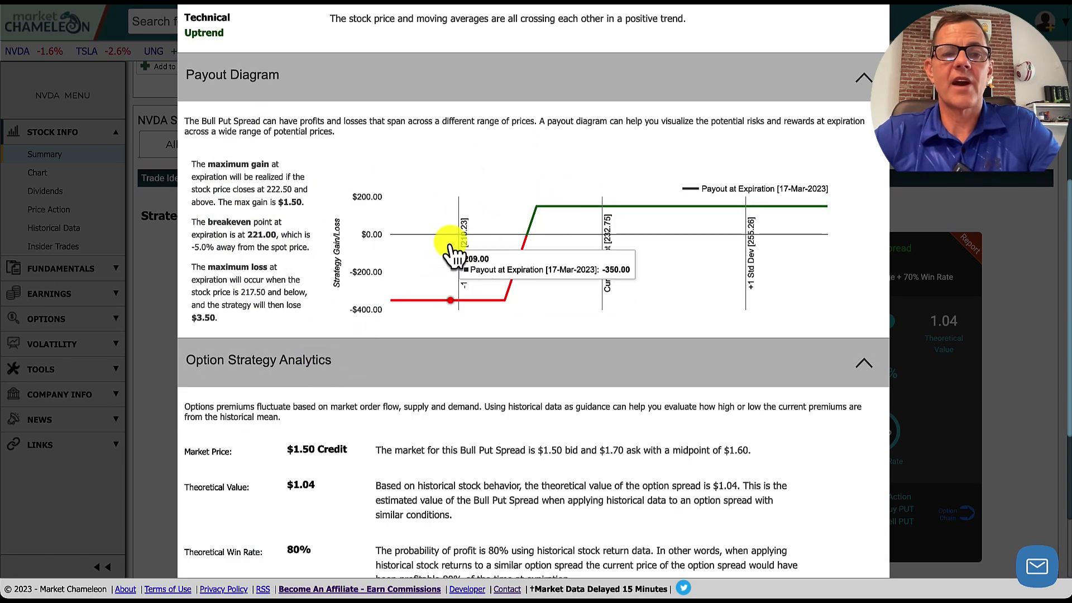
{"action": "scroll", "coordinate": [450, 249], "scroll_direction": "down", "scroll_amount": 4}
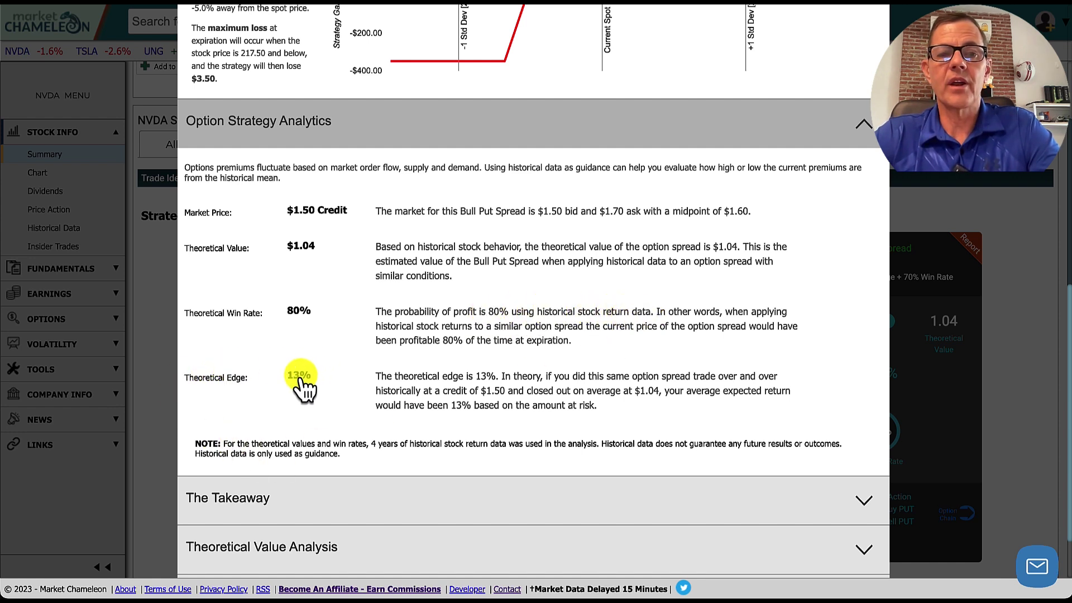
{"action": "scroll", "coordinate": [430, 401], "scroll_direction": "down", "scroll_amount": 2}
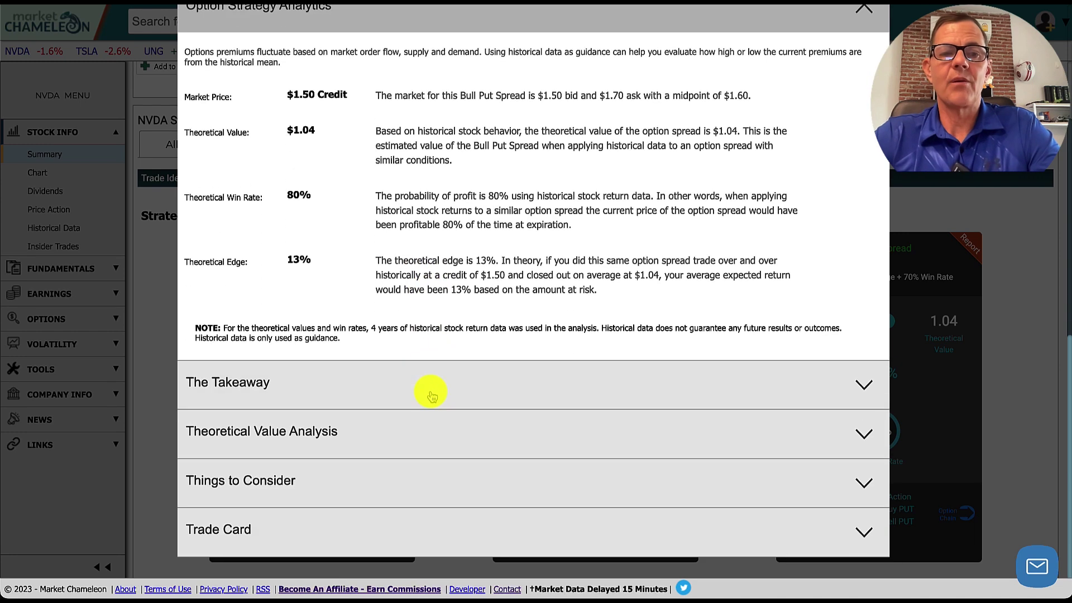